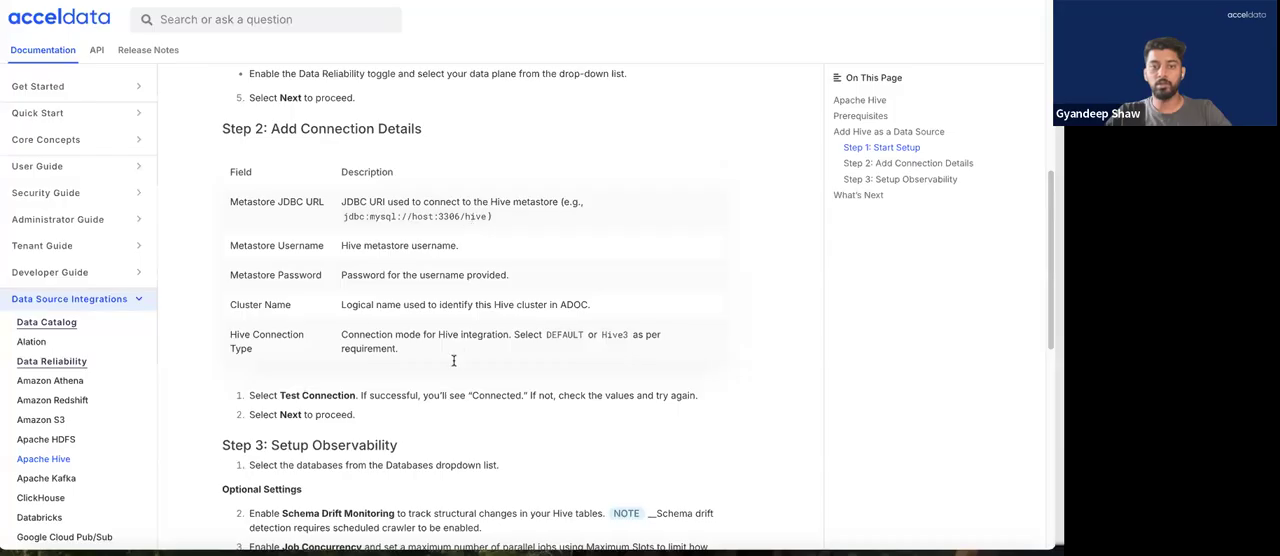
Read the Apache Hive documentation on adding connection details and setting up observability
scroll(423, 437, "down", 1)
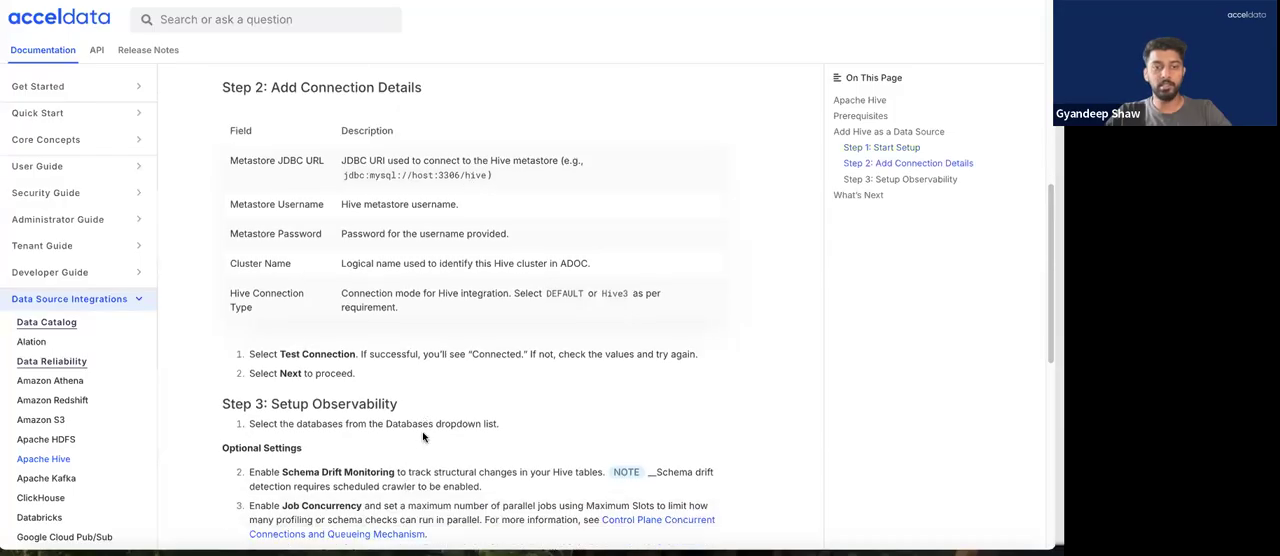
scroll(422, 433, "down", 6)
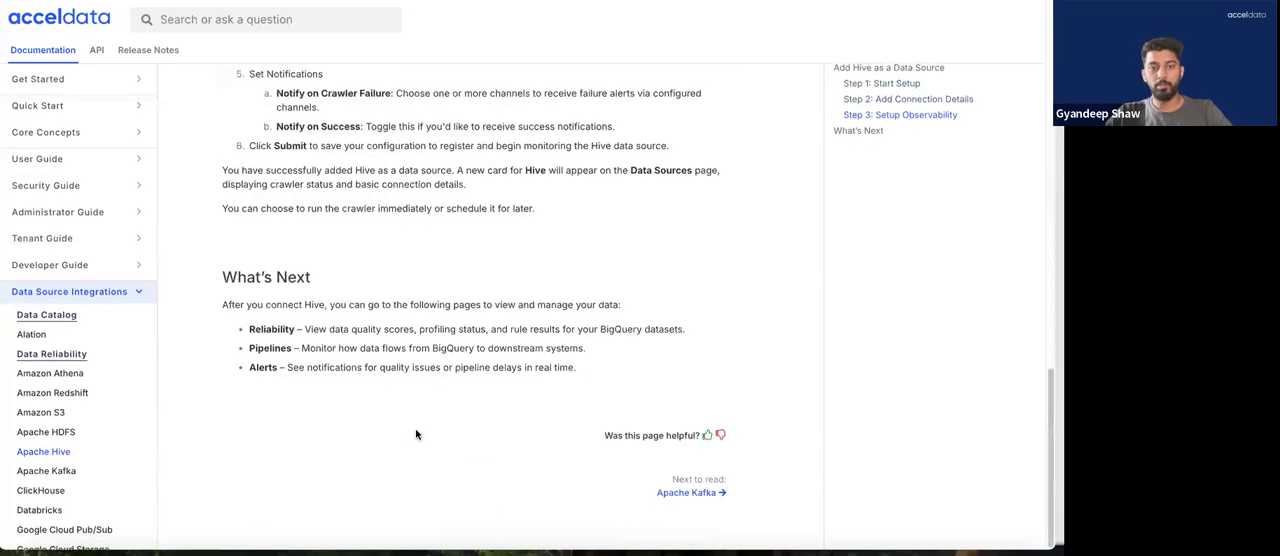
scroll(415, 434, "up", 5)
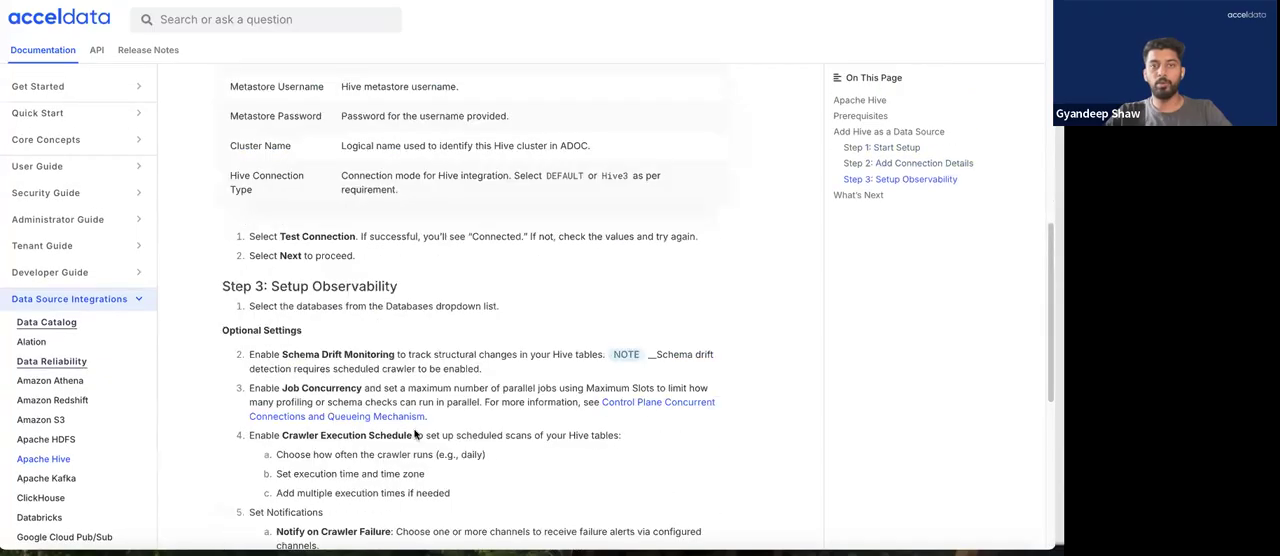
scroll(417, 434, "up", 4)
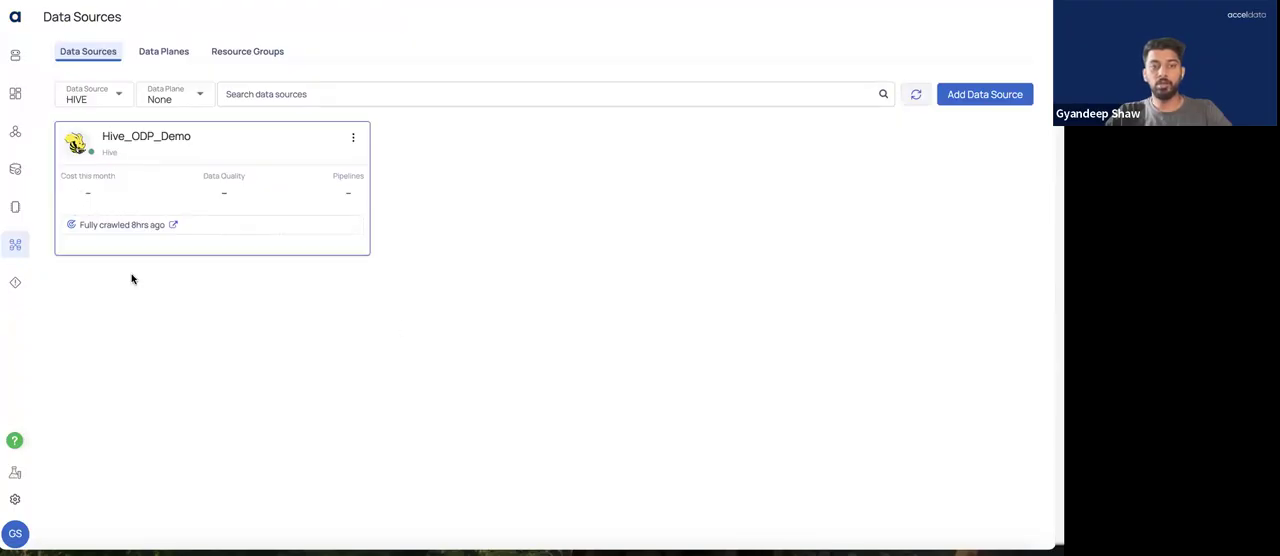
Switch to the Acceldata console, check the list of data planes and return to the data sources overview
left_click(12, 248)
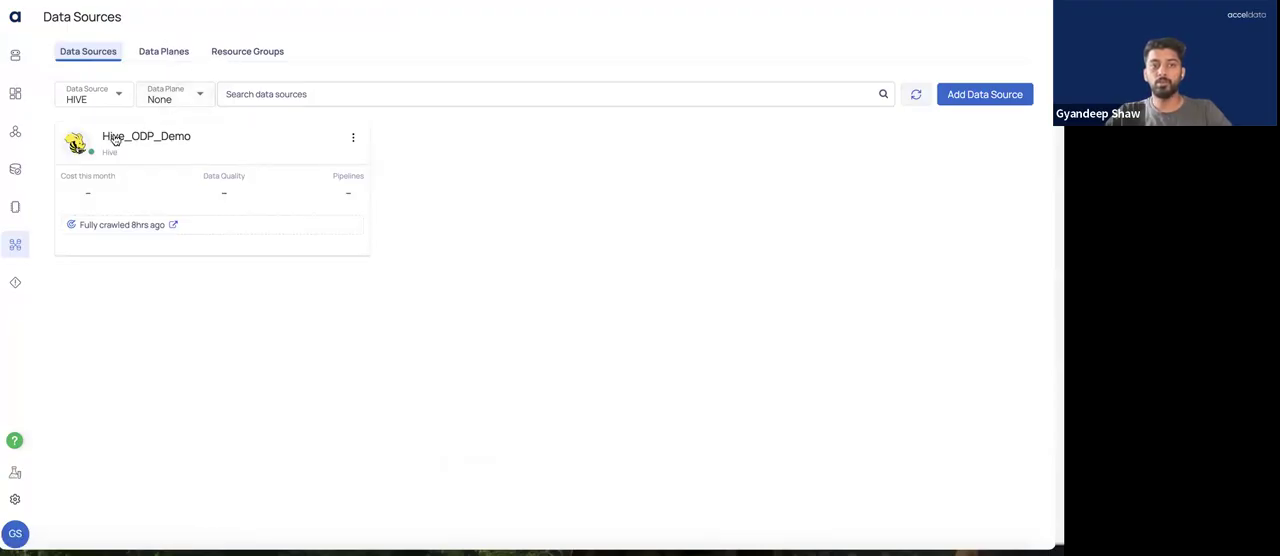
left_click(150, 51)
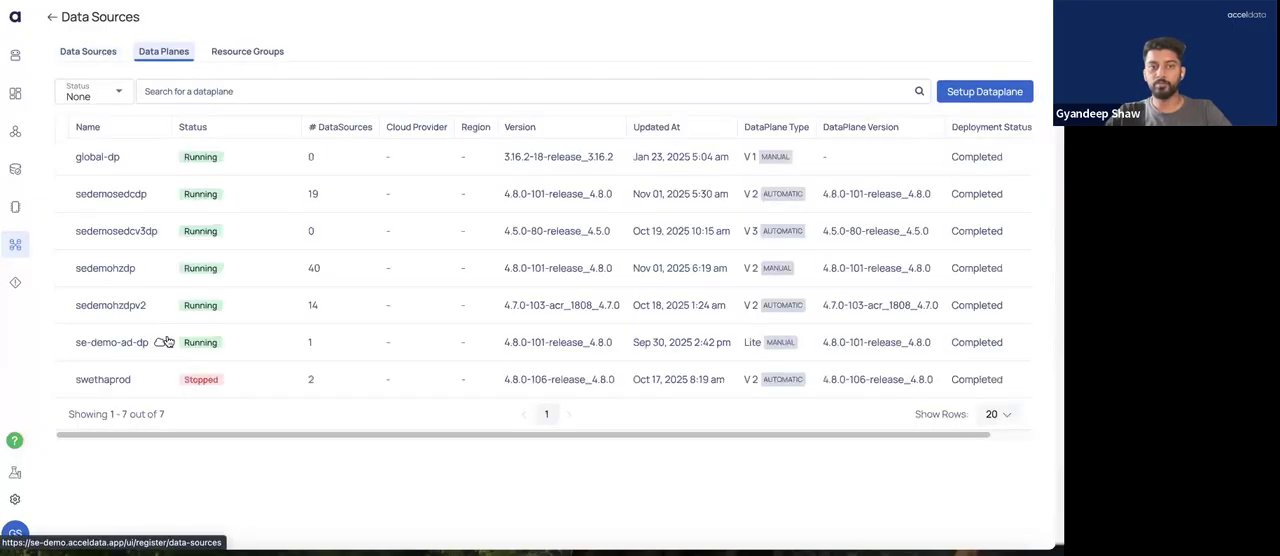
left_click(91, 58)
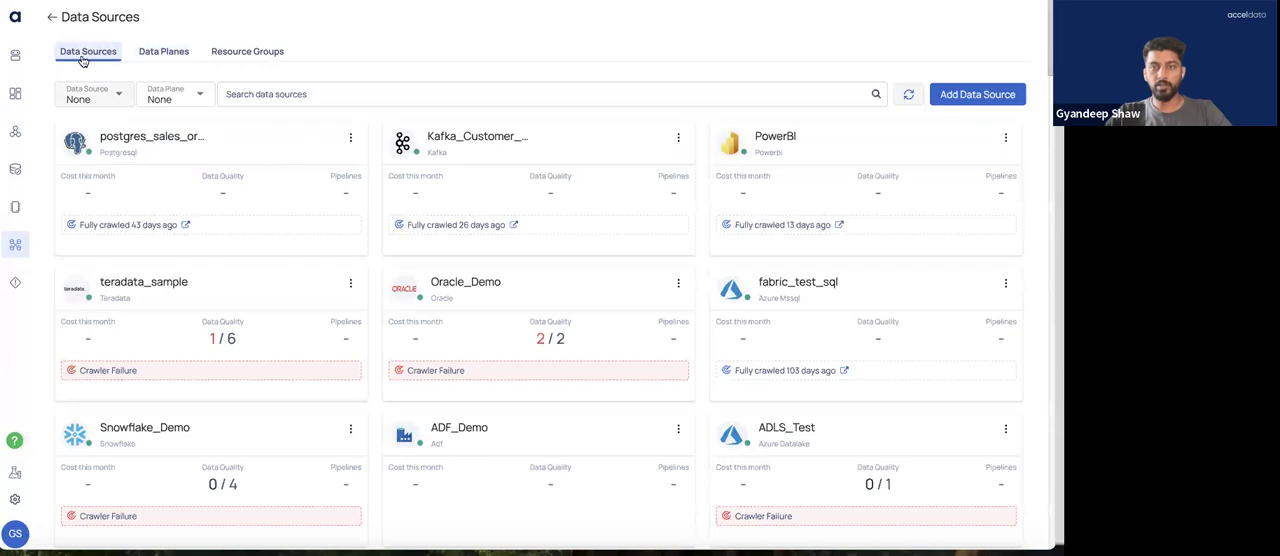
Start adding a new data source and choose Hive from the supported data sources
left_click(952, 98)
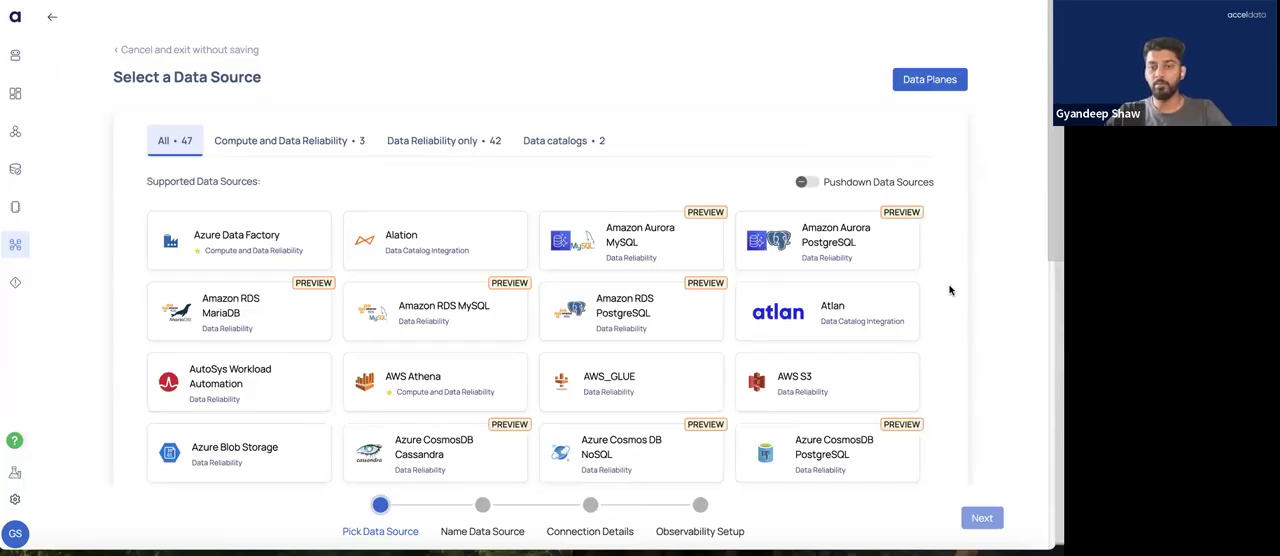
scroll(950, 290, "down", 5)
scroll(950, 290, "down", 3)
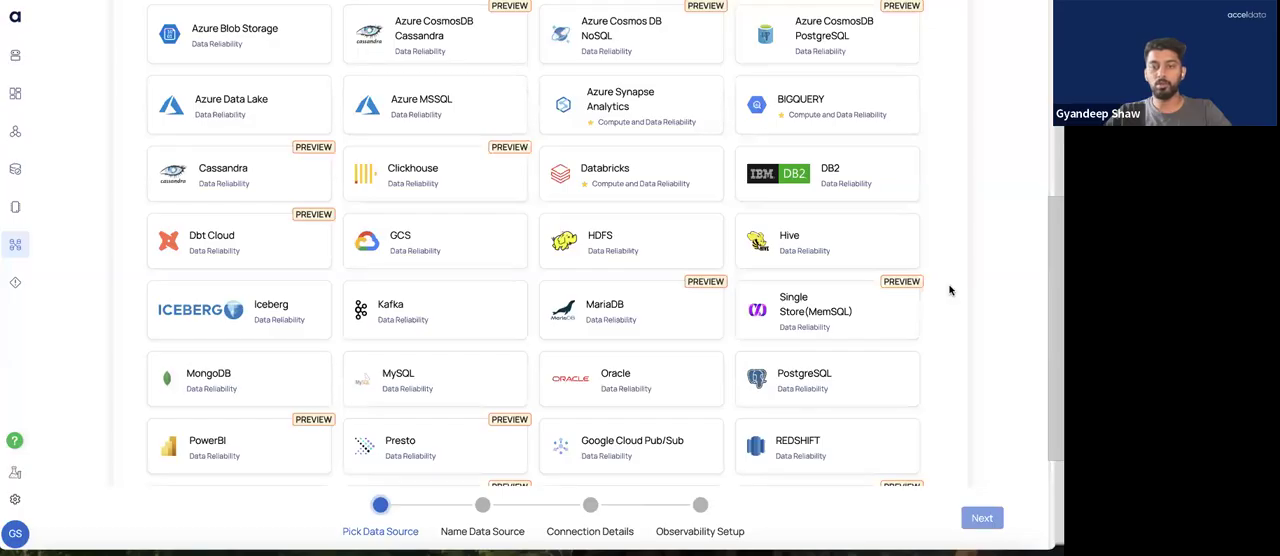
scroll(950, 290, "down", 1)
scroll(950, 290, "down", 2)
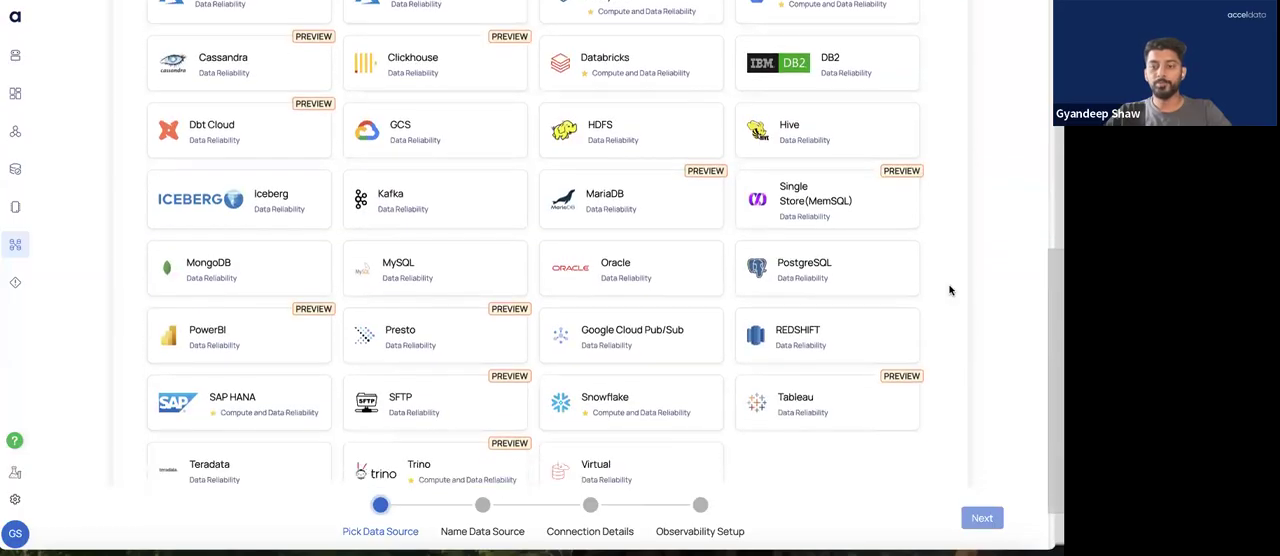
scroll(950, 290, "down", 1)
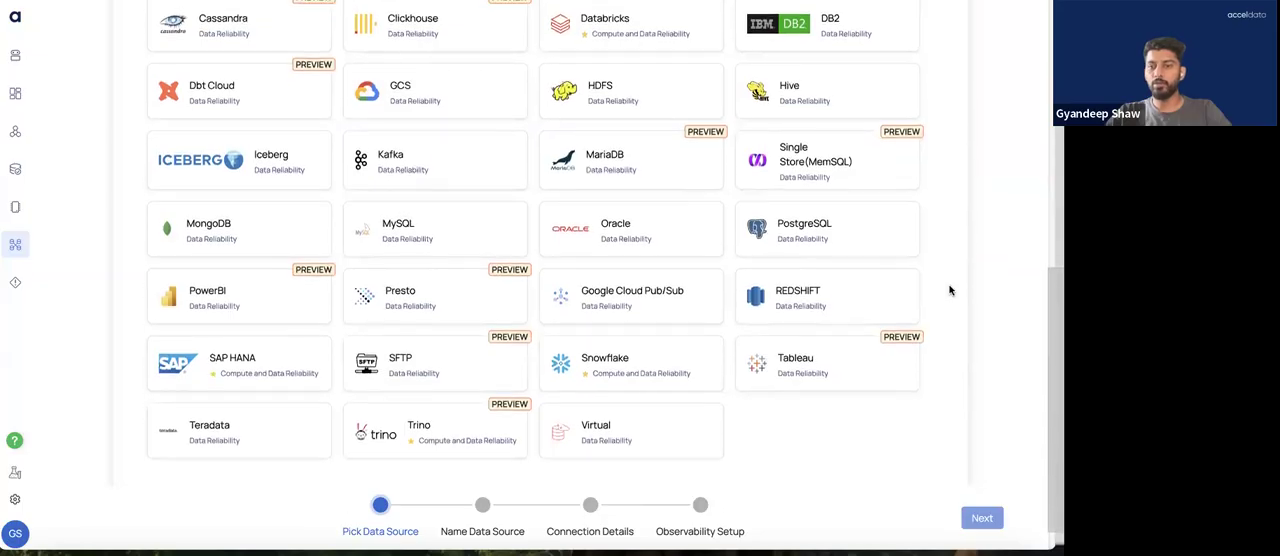
scroll(950, 290, "up", 2)
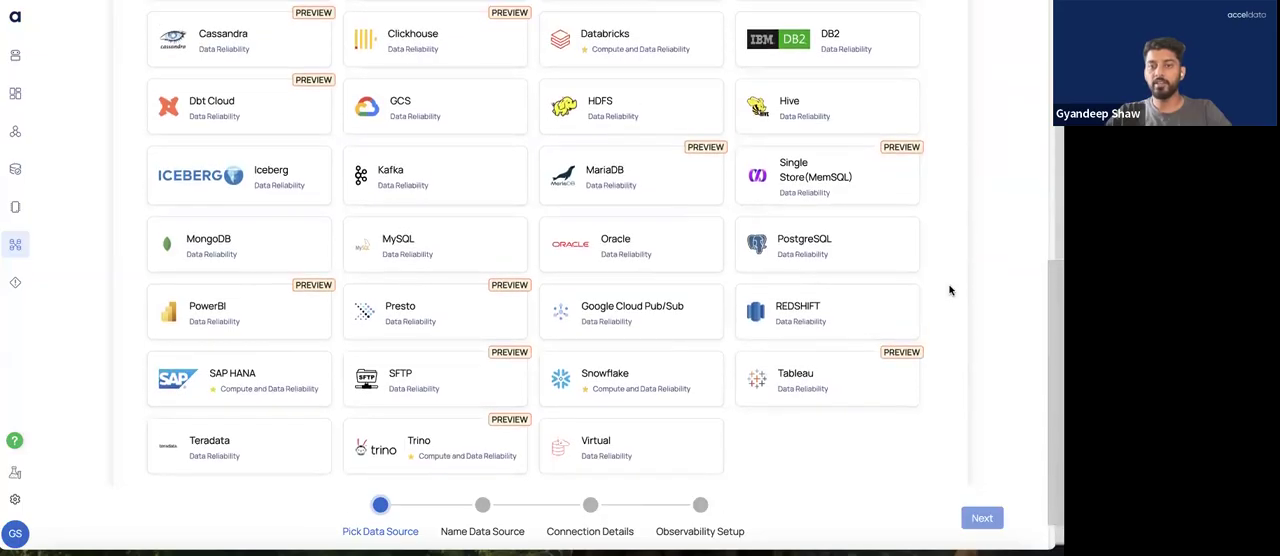
scroll(950, 290, "up", 1)
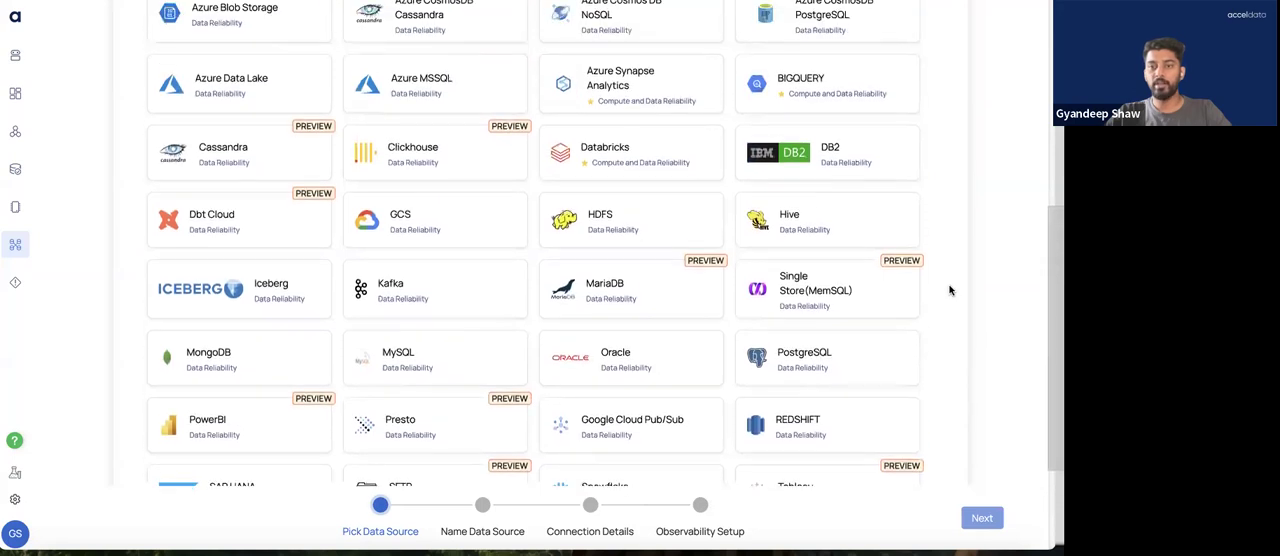
left_click(828, 216)
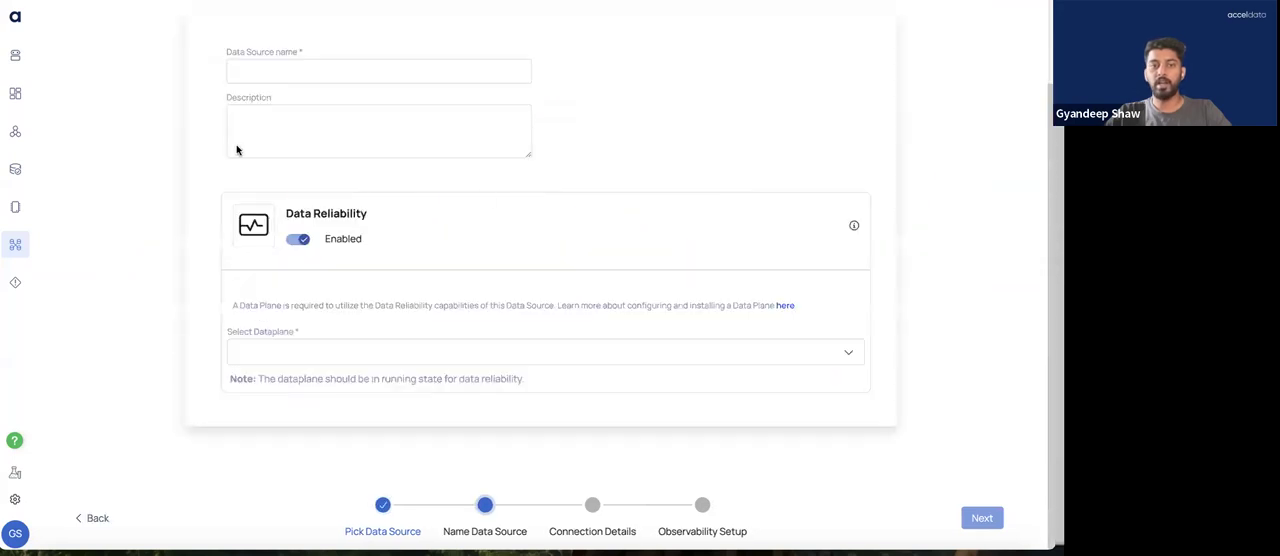
Name the new Hive data source NameTheConnection
scroll(260, 165, "up", 2)
left_click(285, 168)
type("Namethe c")
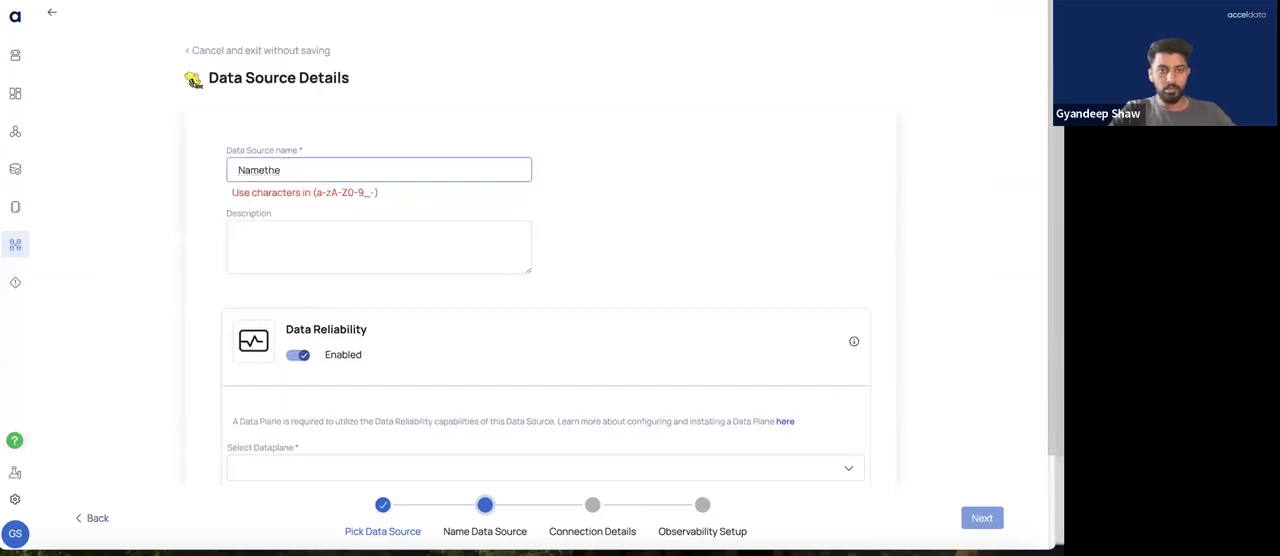
key("BackSpace")
key("BackSpace")
key("BackSpace")
type("TRhe")
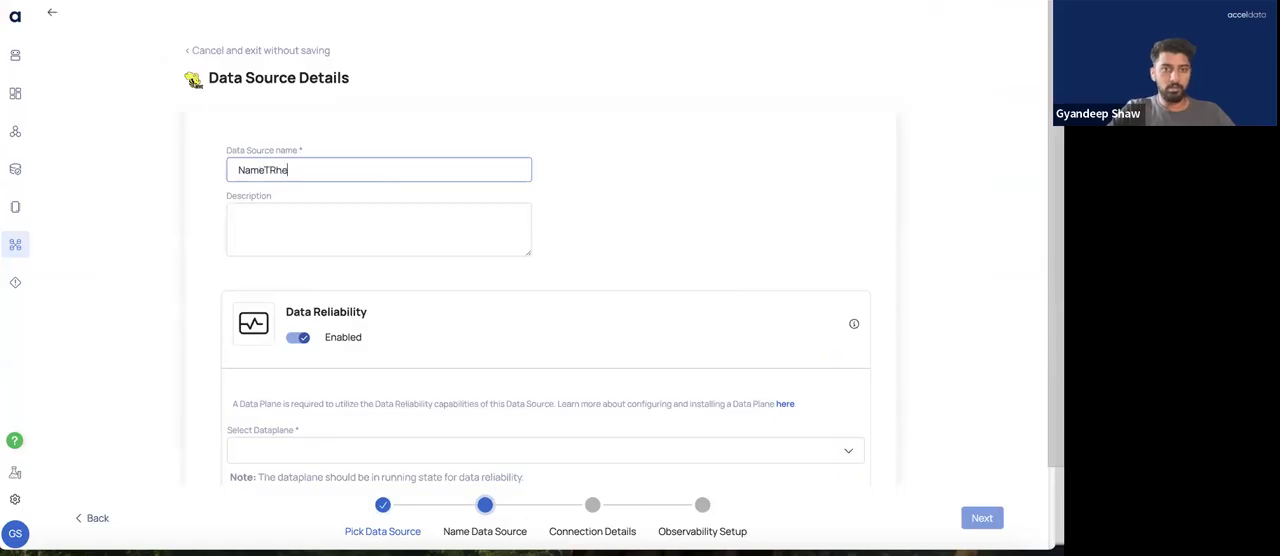
key("BackSpace")
key("BackSpace")
key("BackSpace")
type("heConnection")
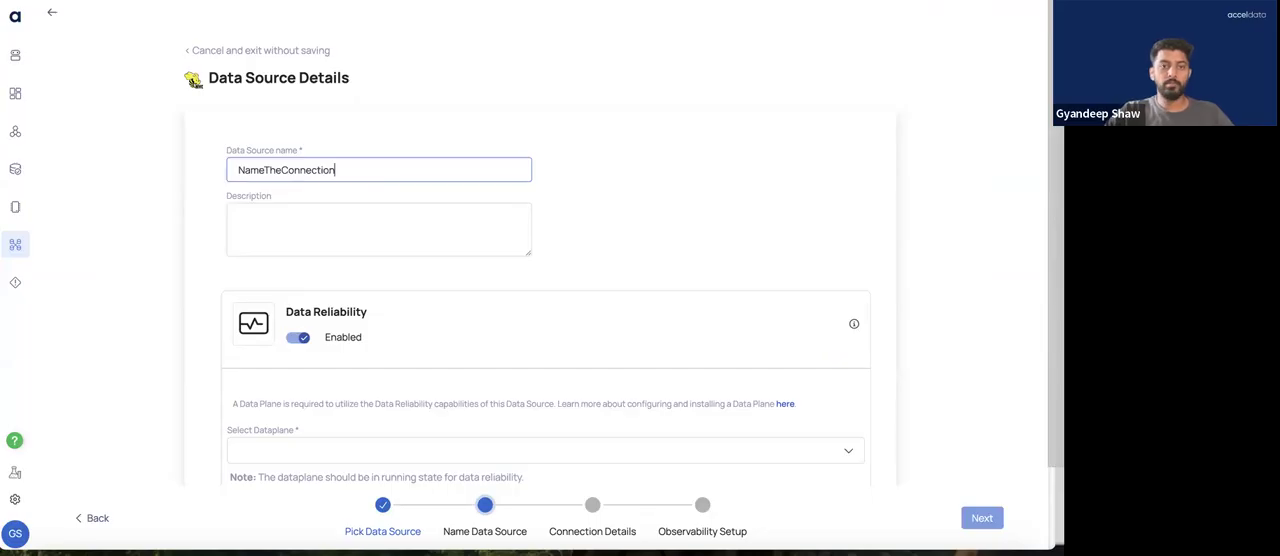
Keep Data Reliability enabled, assign the sedemosedcdp data plane and continue to the connection details
left_click(293, 338)
left_click(293, 338)
scroll(308, 385, "down", 1)
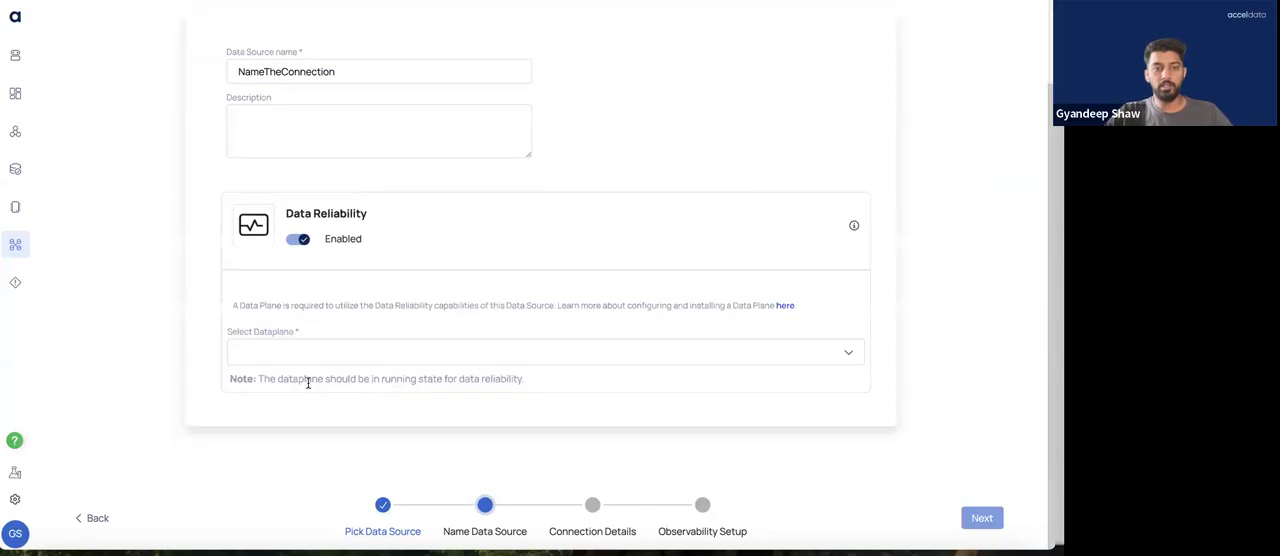
left_click(308, 341)
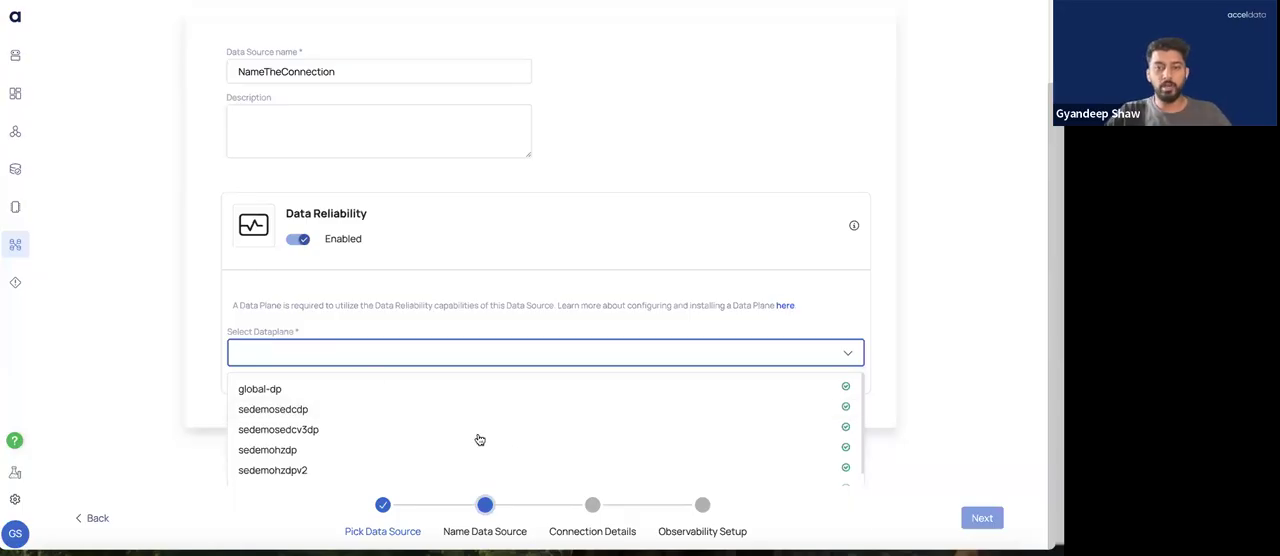
left_click(391, 409)
left_click(980, 518)
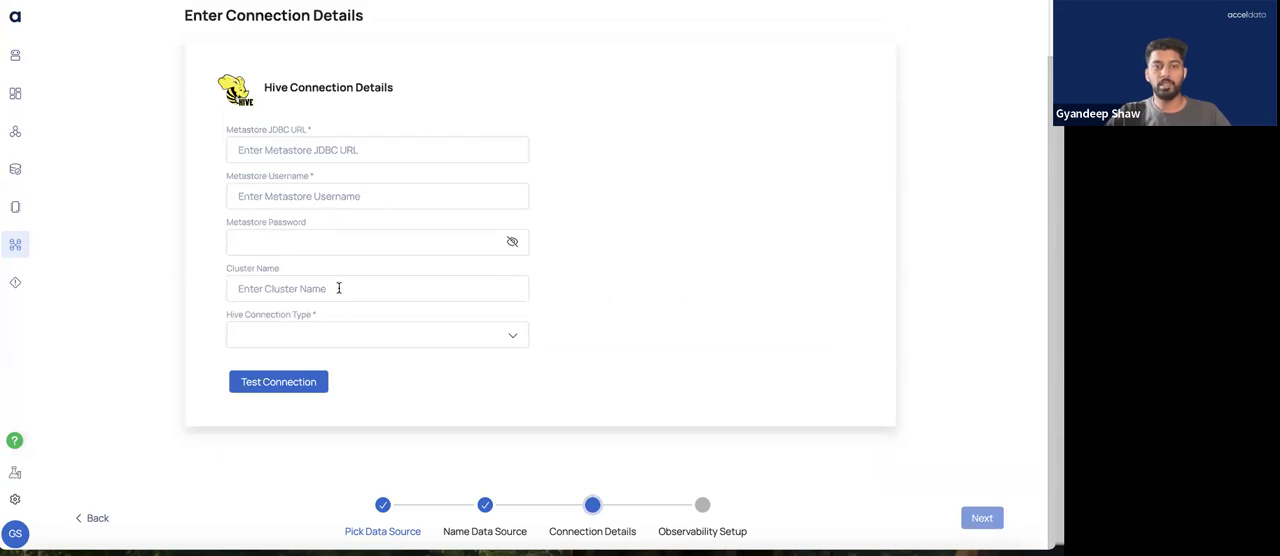
Set the Hive connection type to HIVE3 and review the additional Hive Server fields
left_click(281, 342)
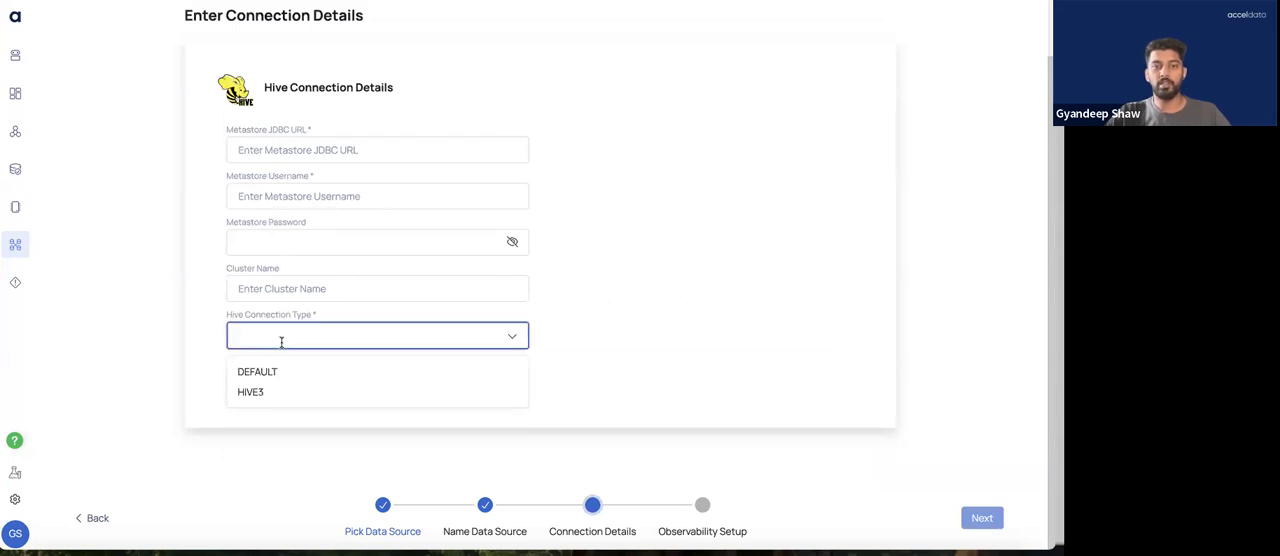
left_click(262, 393)
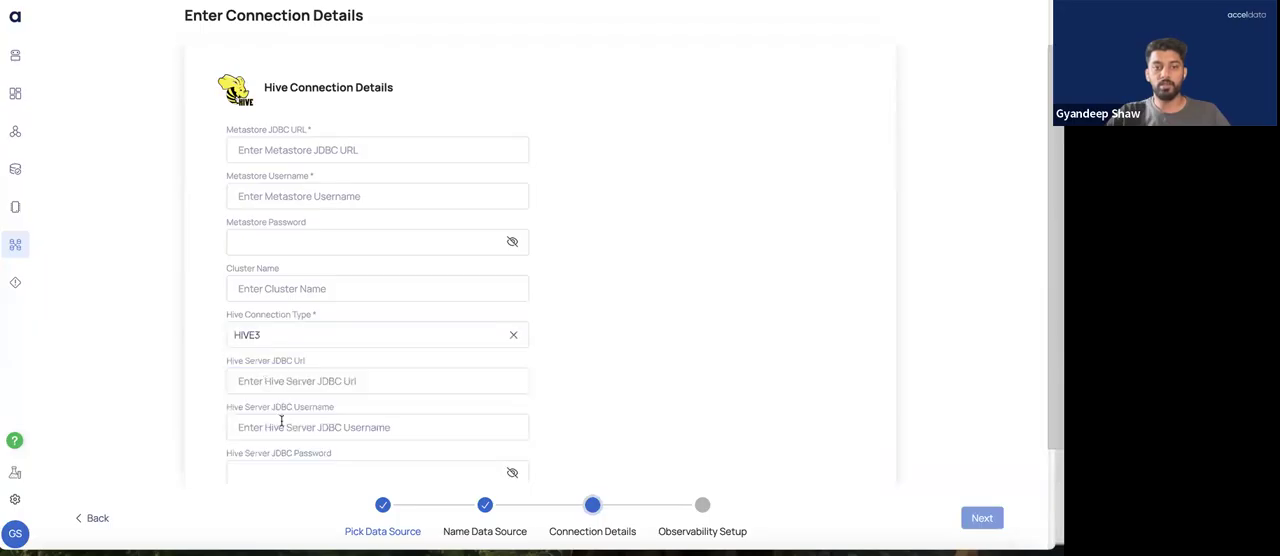
scroll(281, 420, "down", 1)
scroll(281, 420, "down", 1)
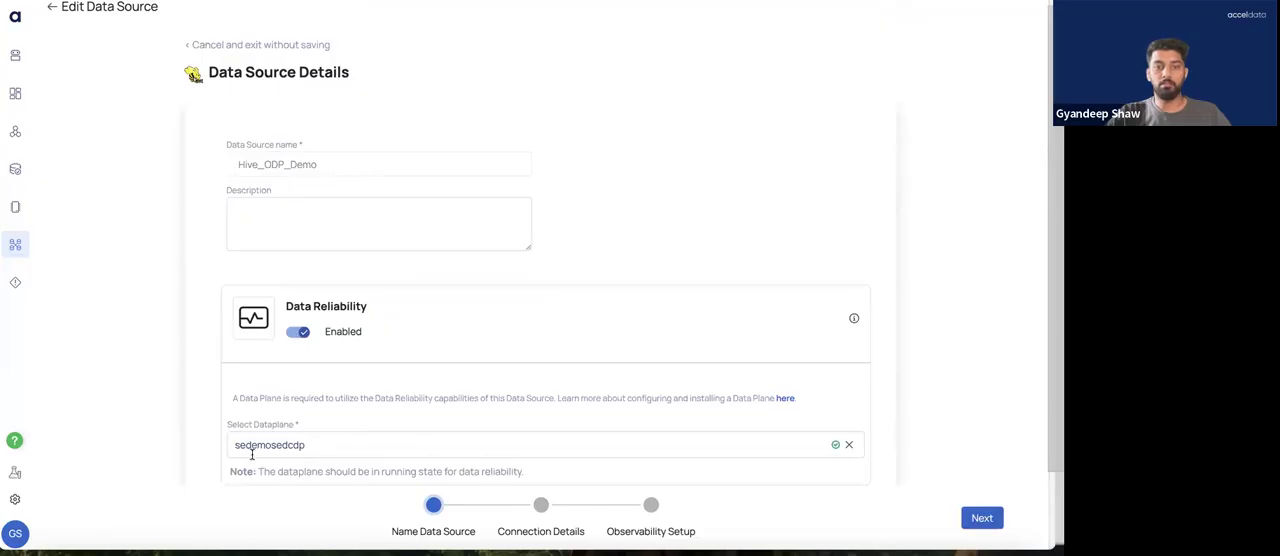
Test the existing connection details of the Hive_ODP_Demo data source and continue to the observability setup
left_click(982, 518)
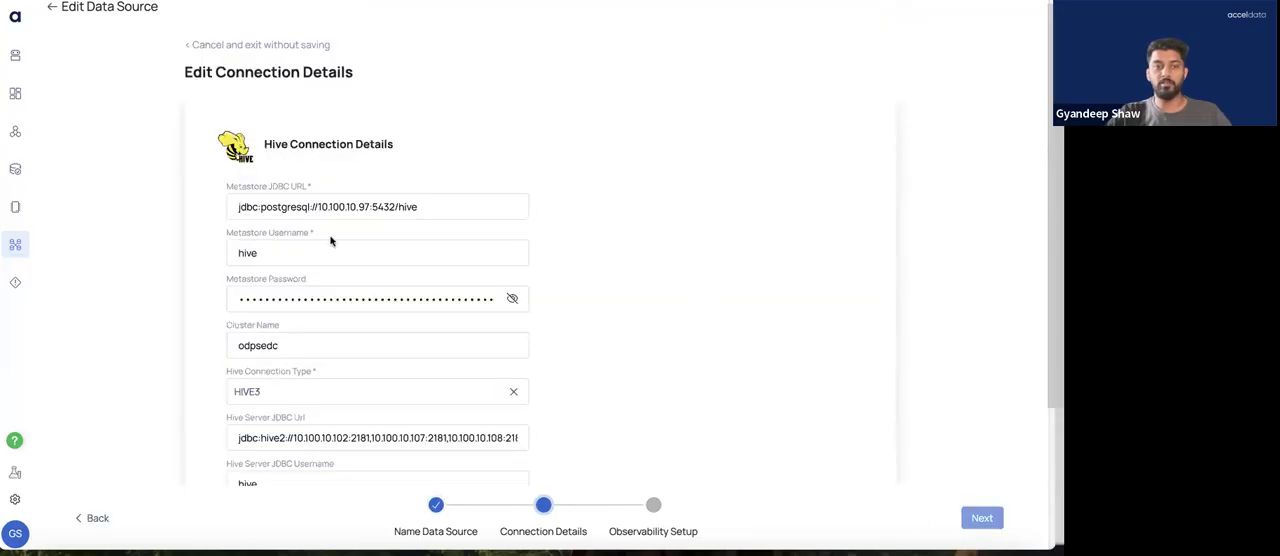
scroll(306, 314, "down", 2)
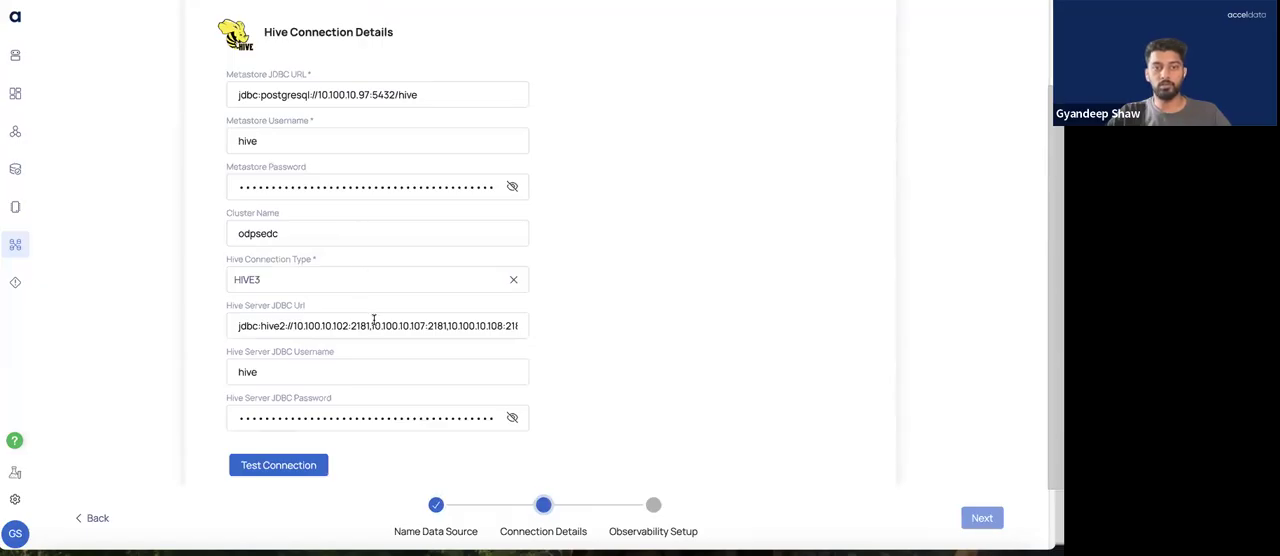
scroll(373, 319, "down", 2)
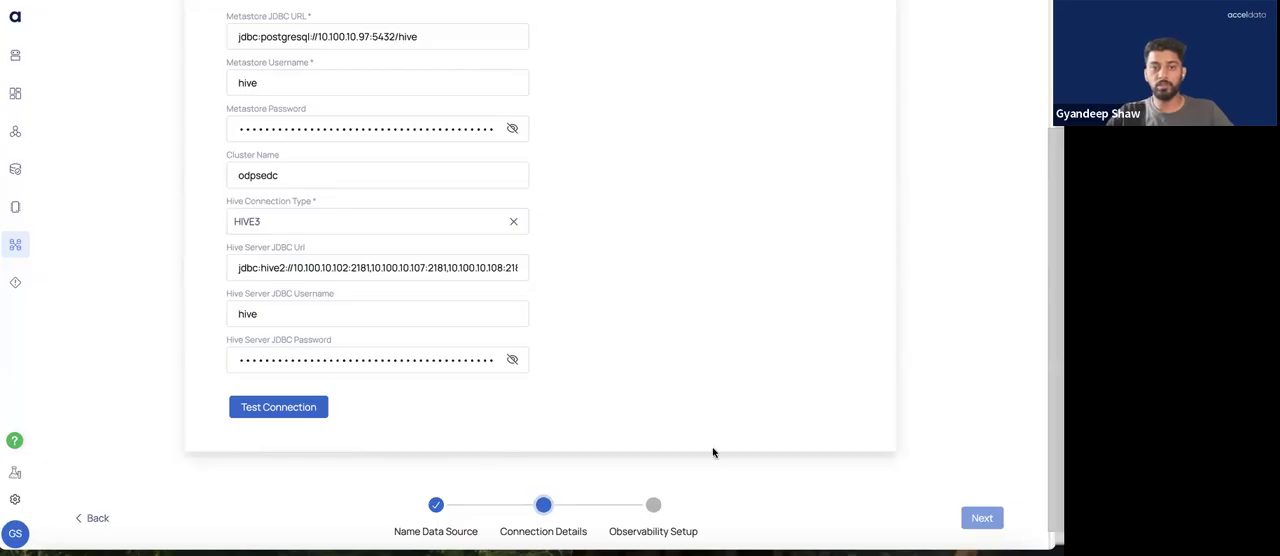
scroll(713, 453, "down", 1)
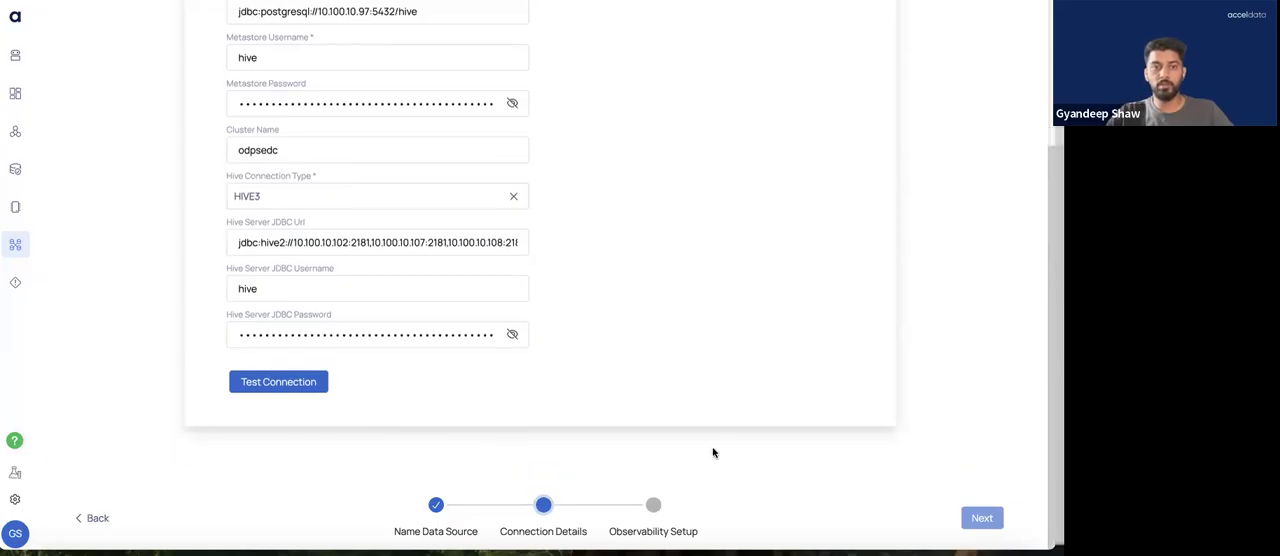
left_click(311, 393)
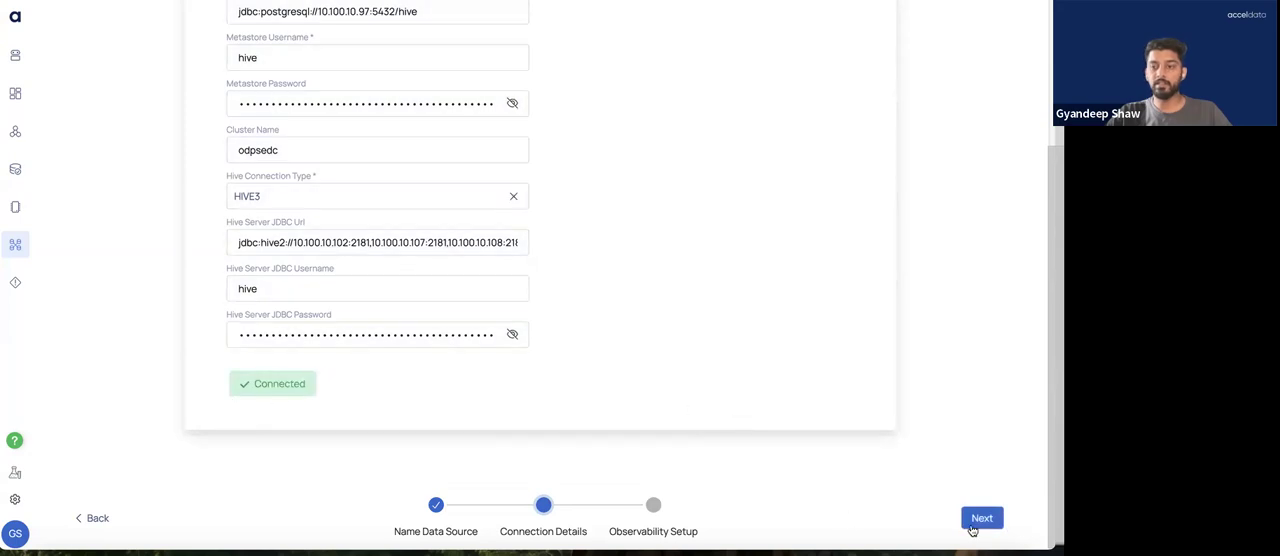
left_click(983, 518)
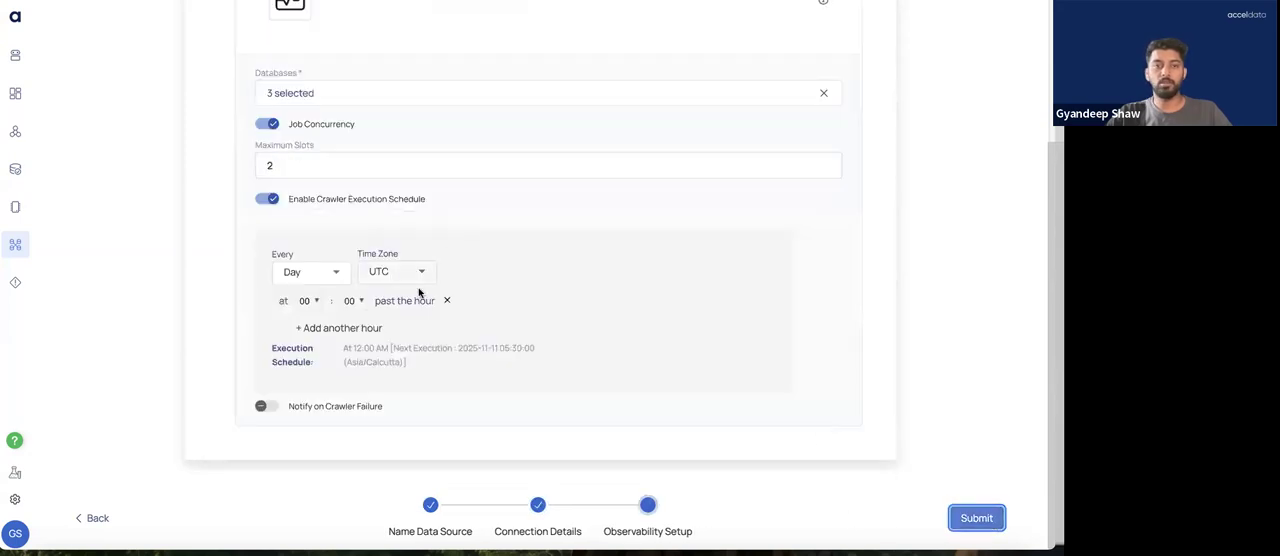
Examine which databases are chosen for data reliability in the observability setup, leaving the selection as it is
scroll(417, 289, "up", 2)
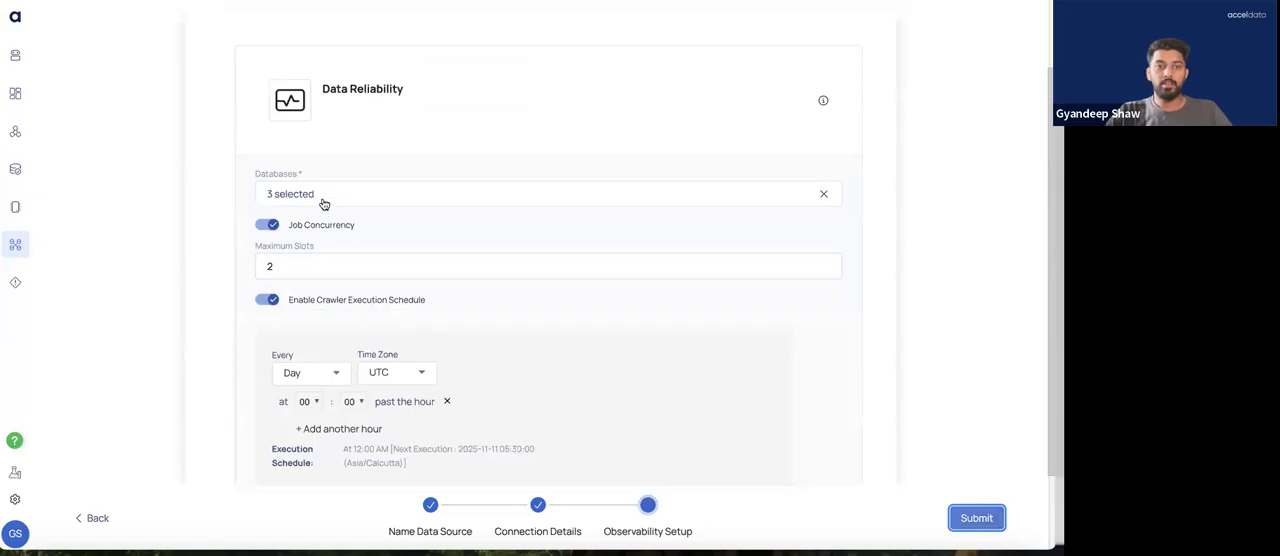
left_click(323, 200)
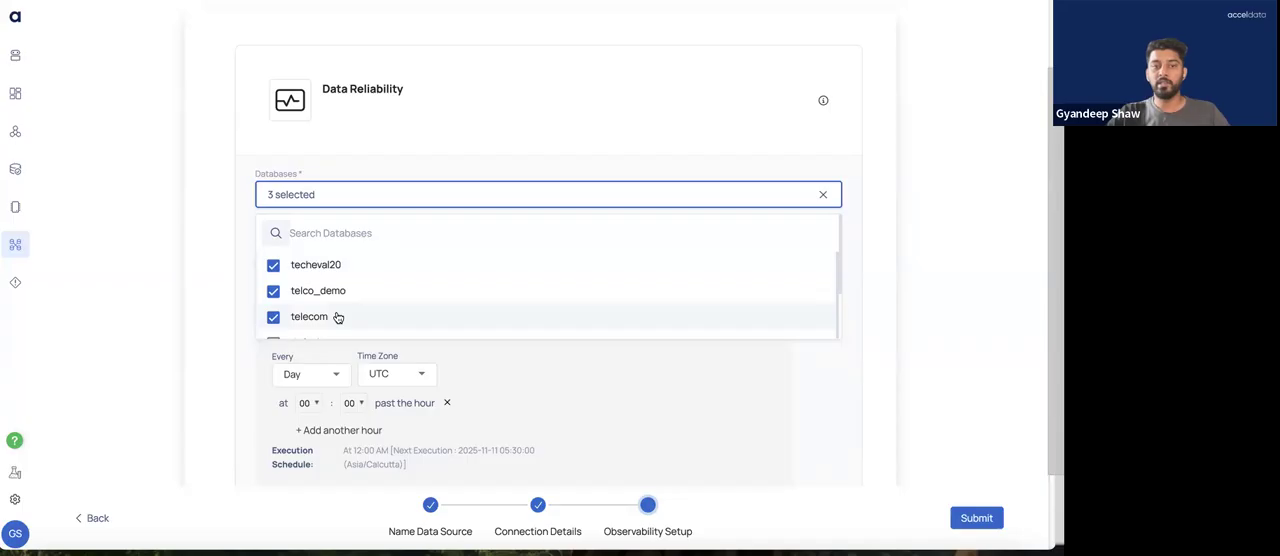
scroll(334, 317, "down", 1)
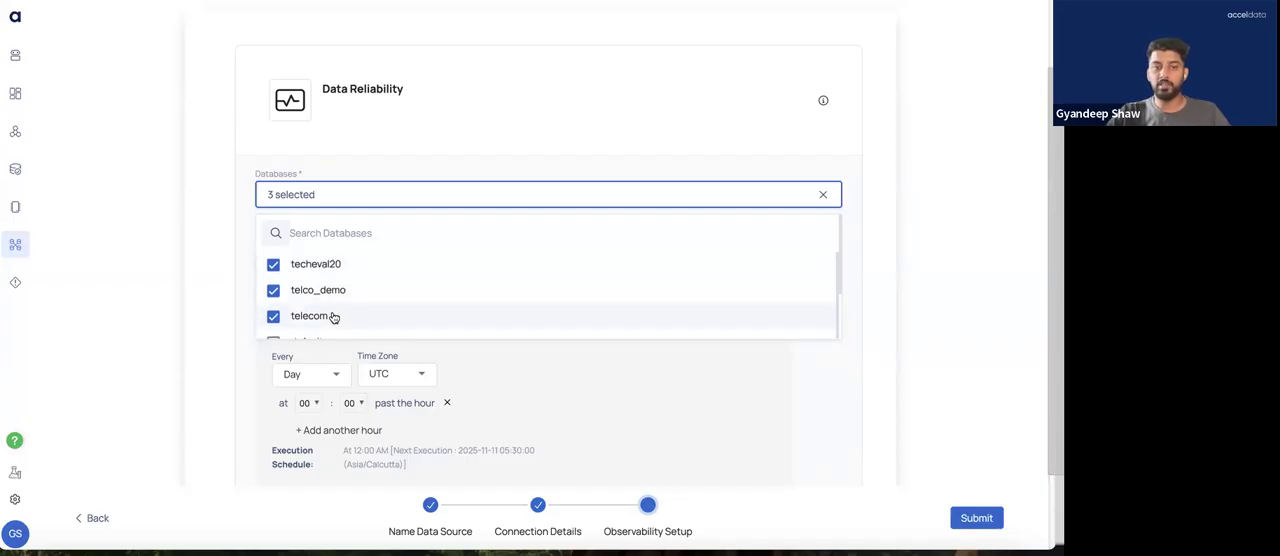
scroll(334, 317, "down", 1)
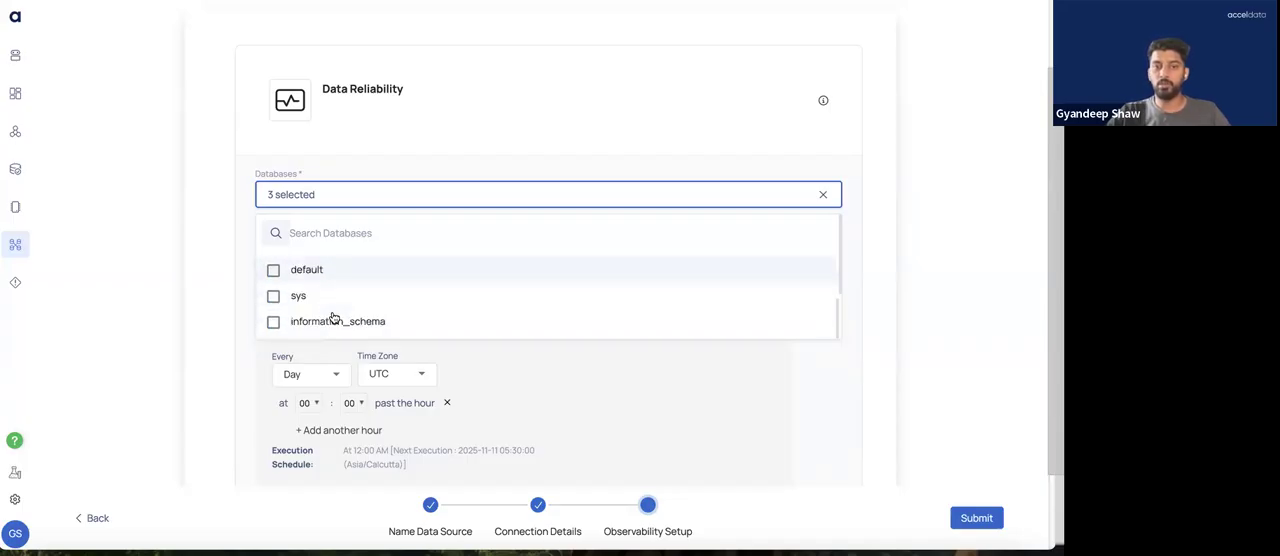
scroll(333, 318, "up", 2)
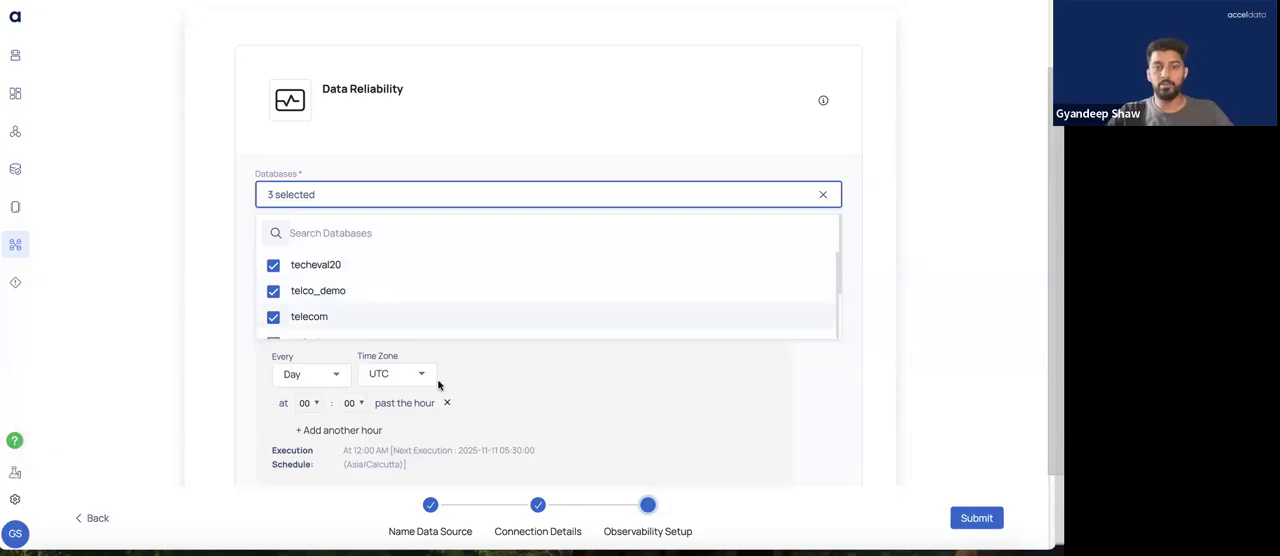
left_click(697, 343)
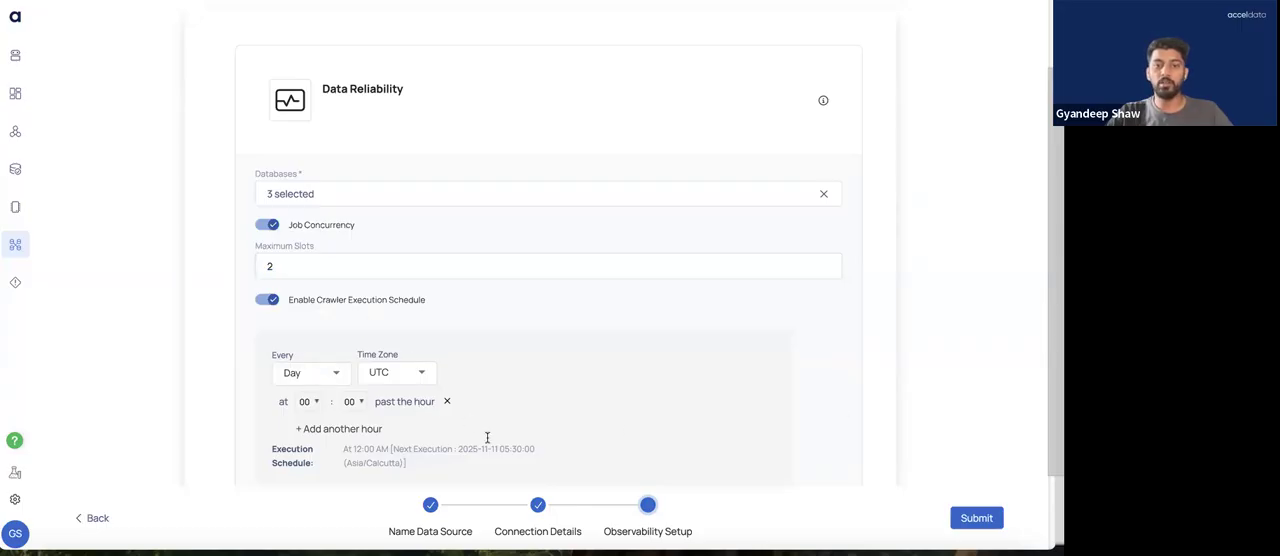
Enable crawler failure notifications in the Data Reliability setup and try to submit without choosing a notification channel
scroll(494, 443, "down", 1)
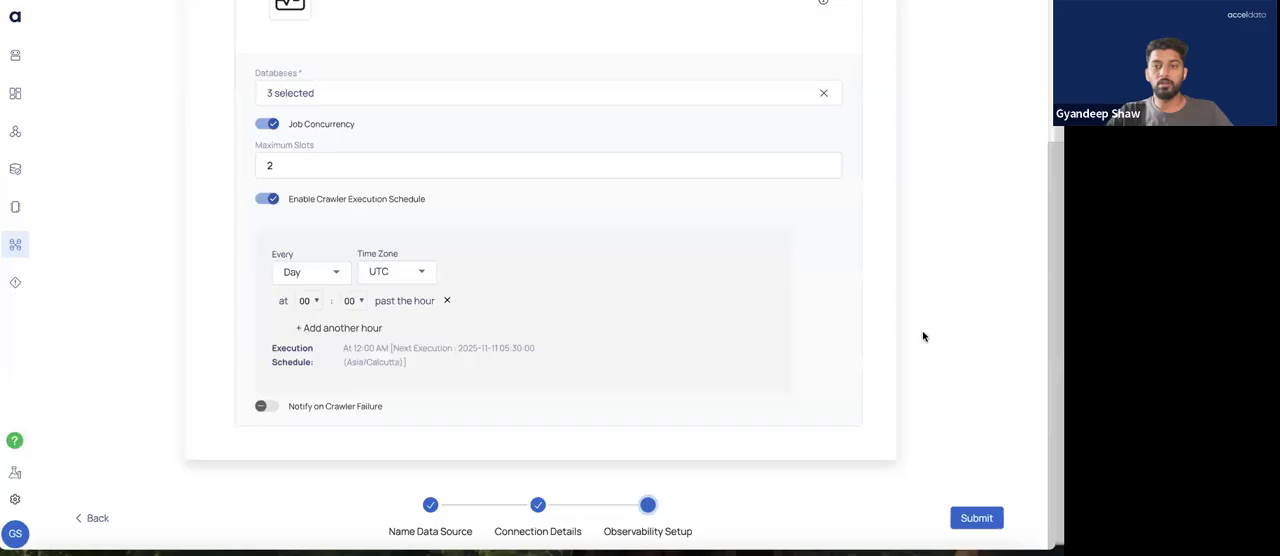
left_click(267, 408)
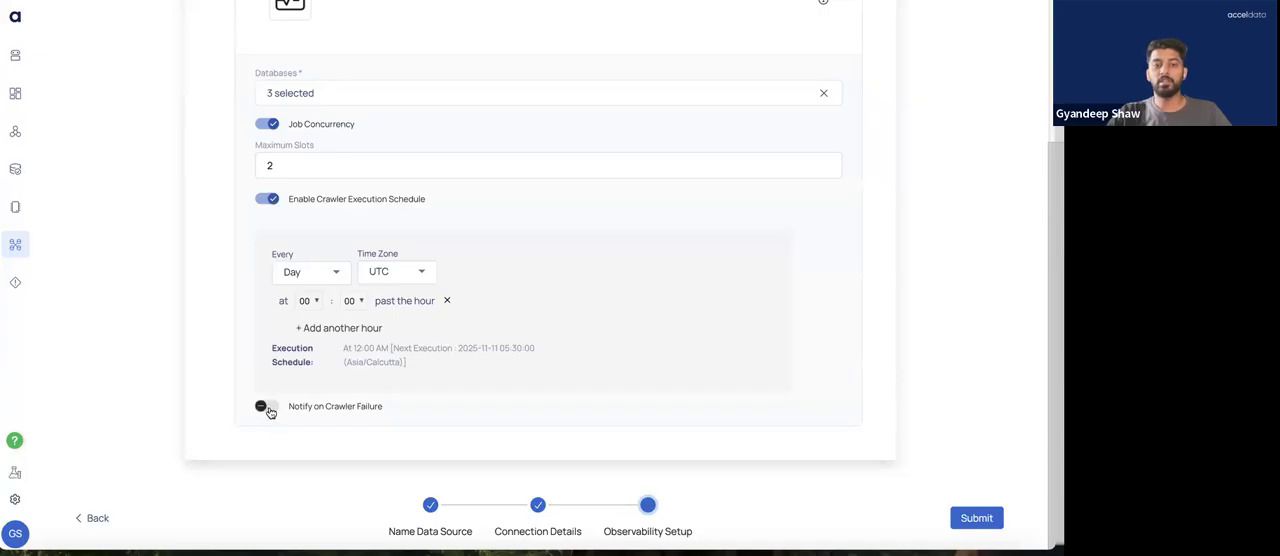
scroll(268, 411, "down", 1)
scroll(382, 363, "down", 1)
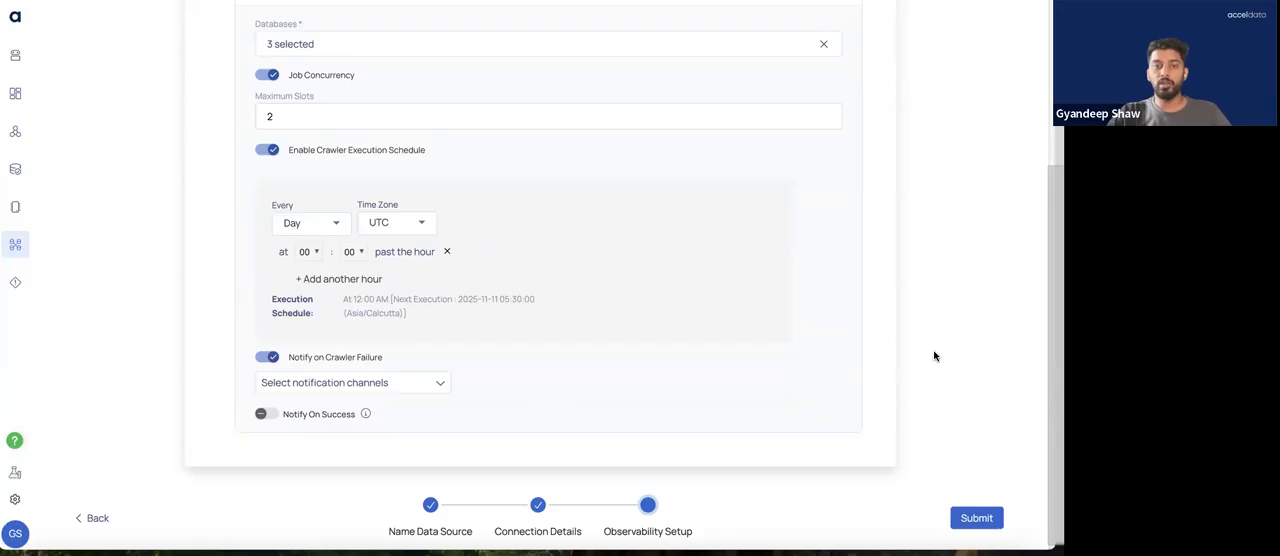
scroll(664, 307, "up", 1)
scroll(665, 313, "up", 1)
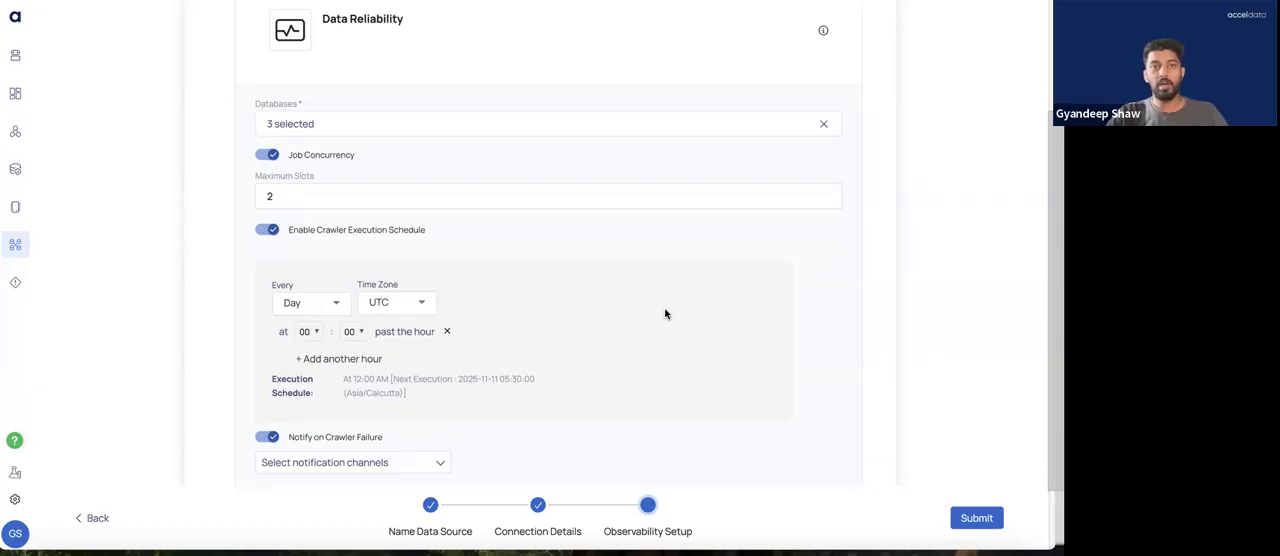
left_click(969, 520)
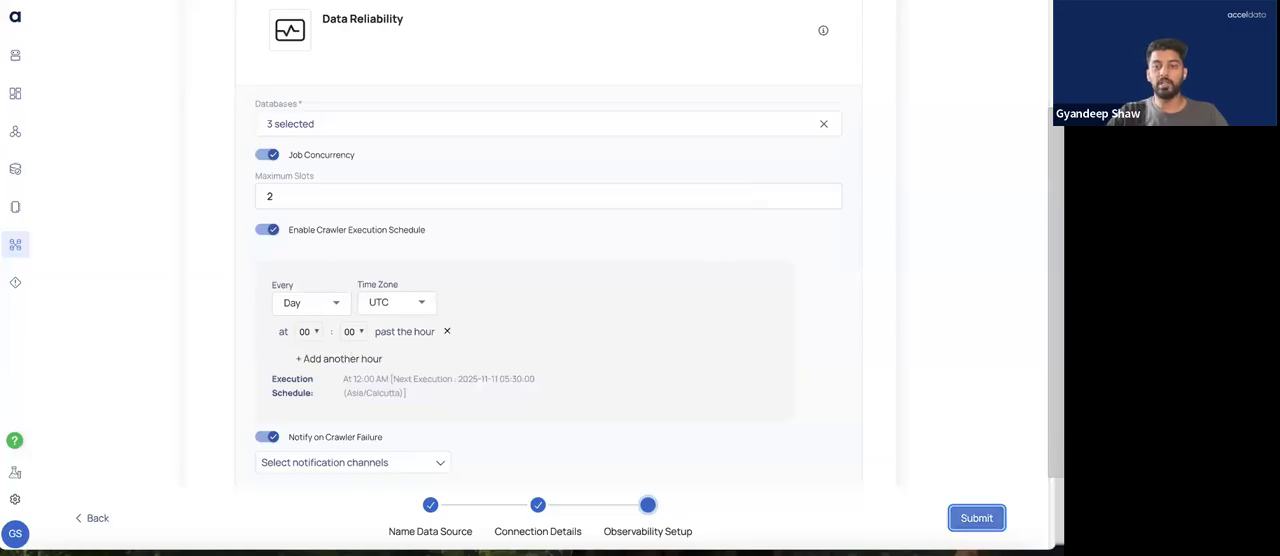
left_click(972, 519)
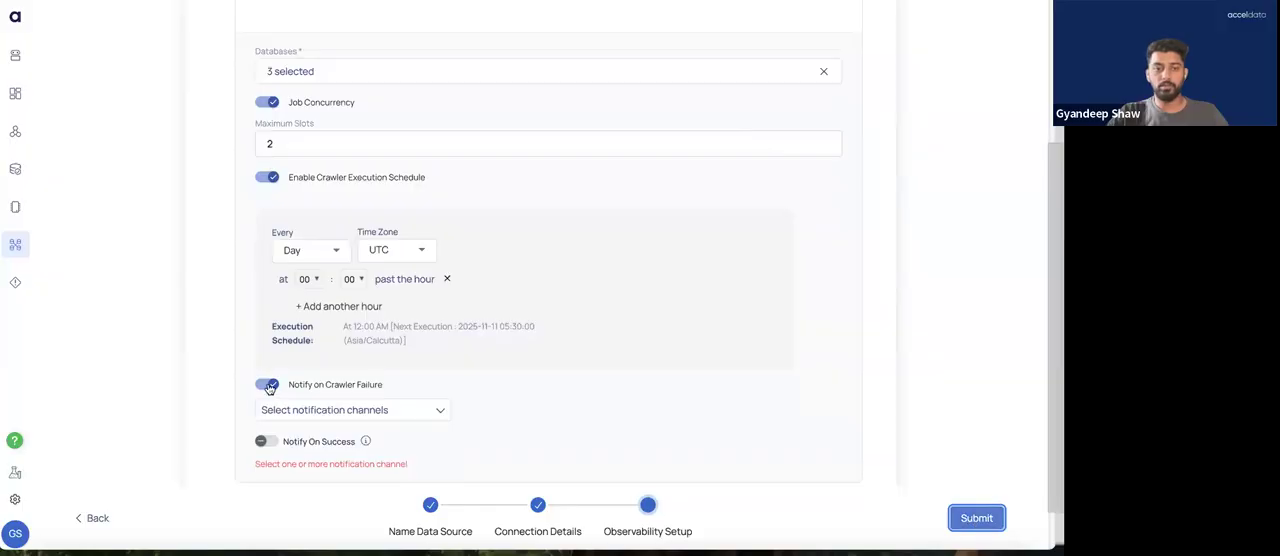
Submit the Hive configuration with Notify on Crawler Failure turned off, and start the crawler while returning to the data sources
left_click(270, 384)
left_click(973, 516)
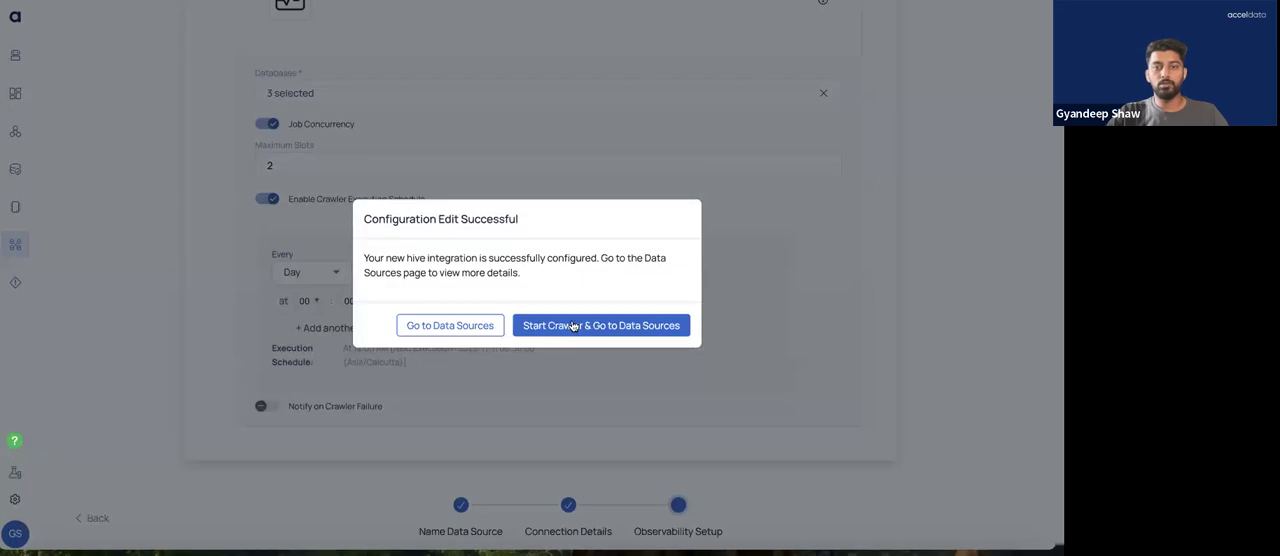
left_click(543, 325)
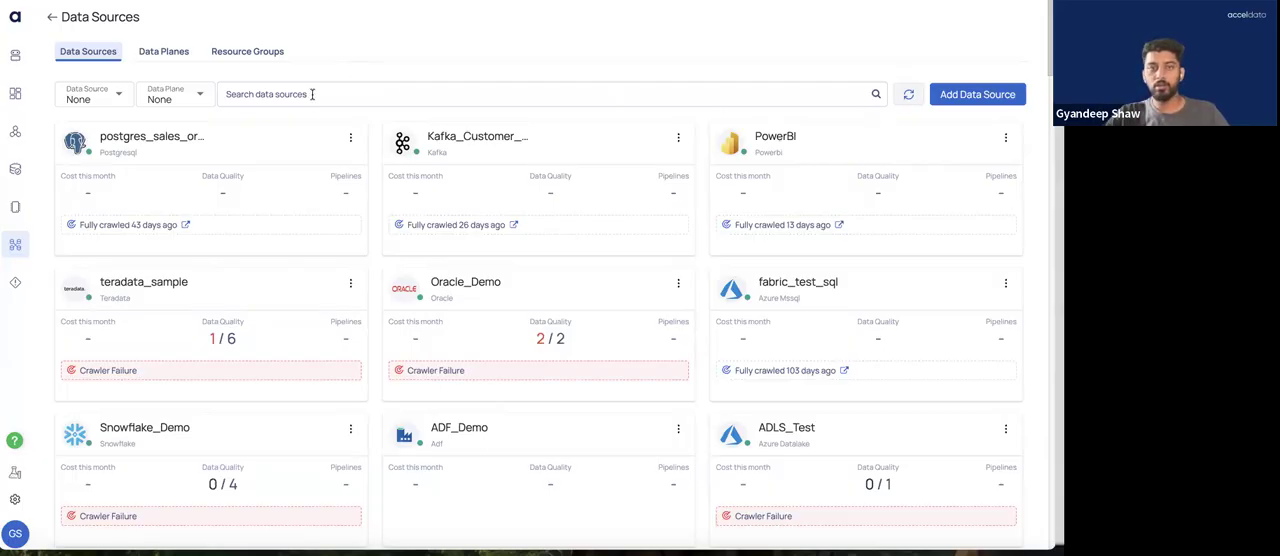
Filter the data sources list by the HIVE source type
left_click(121, 86)
left_click(88, 131)
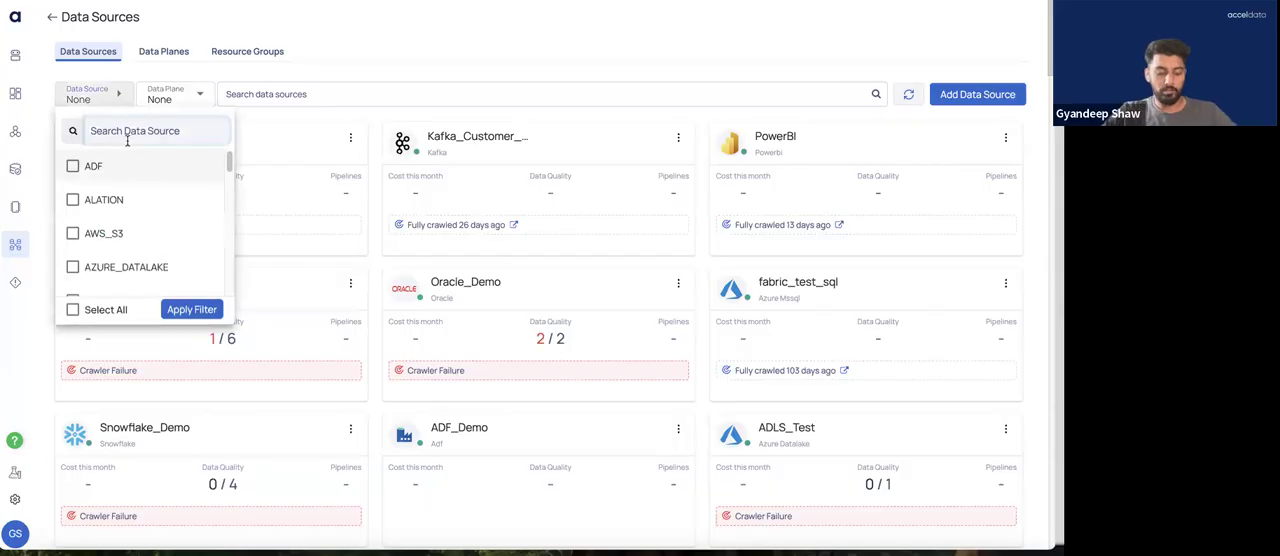
type("hive")
left_click(136, 166)
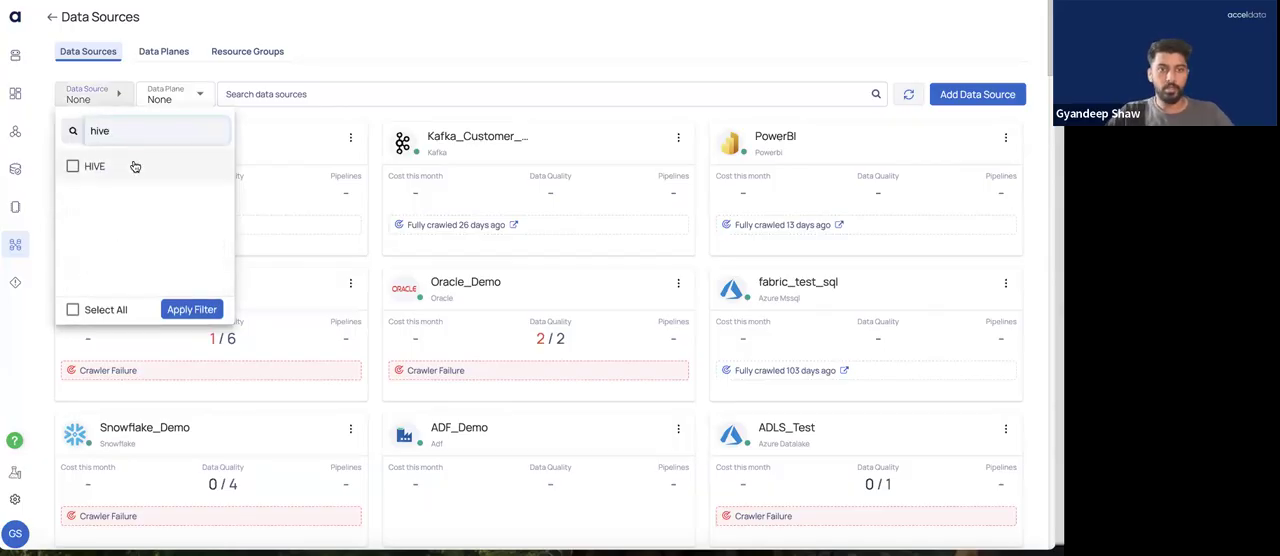
left_click(191, 309)
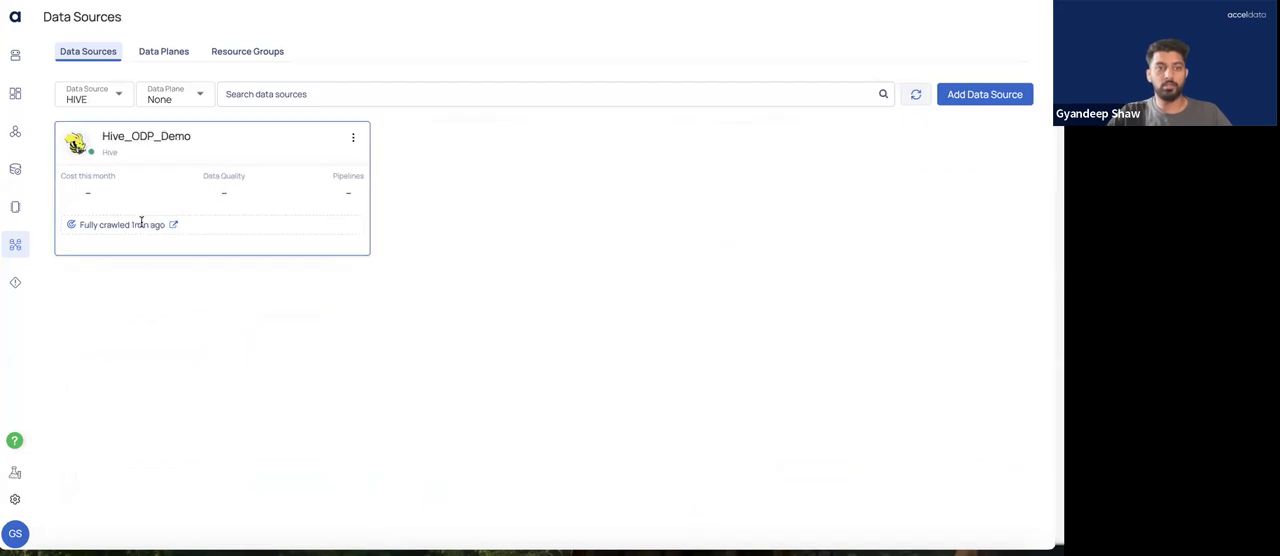
Review the details of the Hive_ODP_Demo data source and check its crawler status
left_click(143, 143)
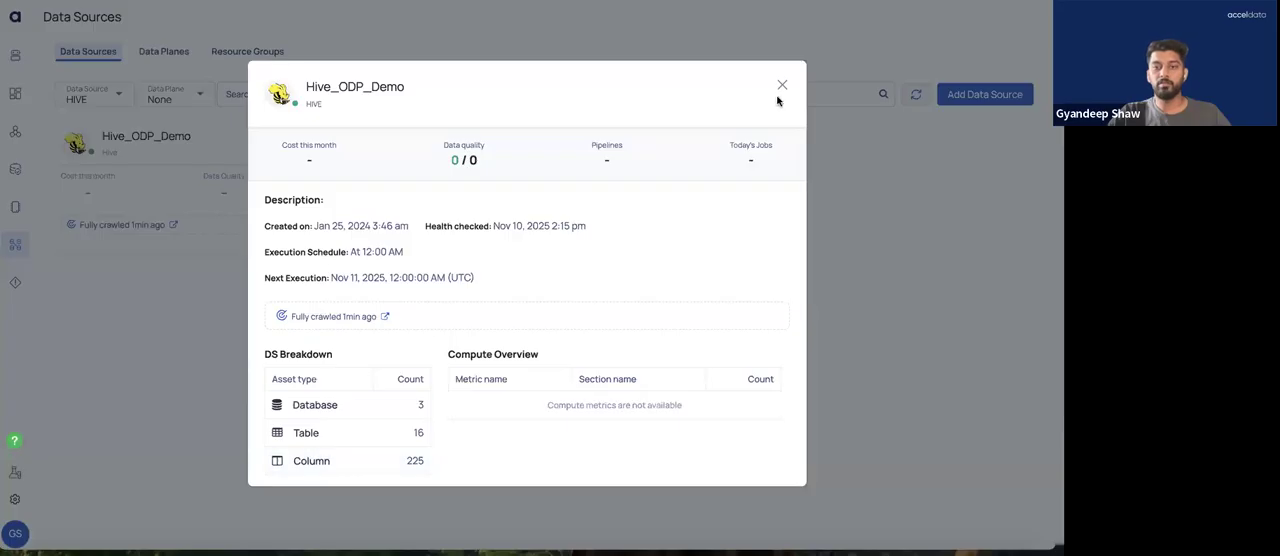
left_click(783, 89)
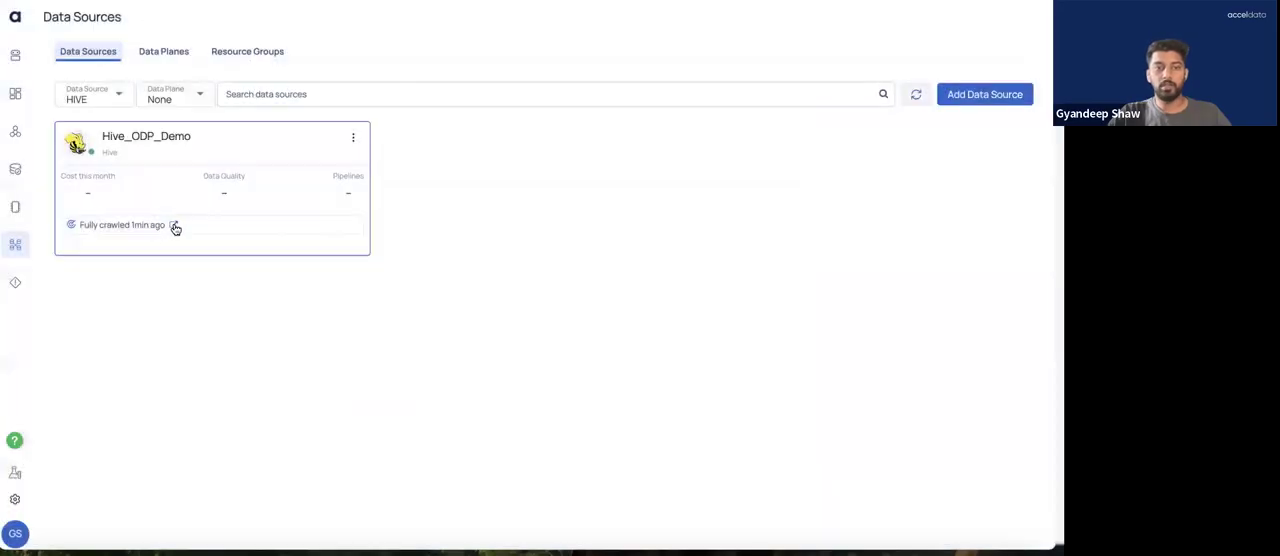
left_click(174, 227)
left_click(173, 229)
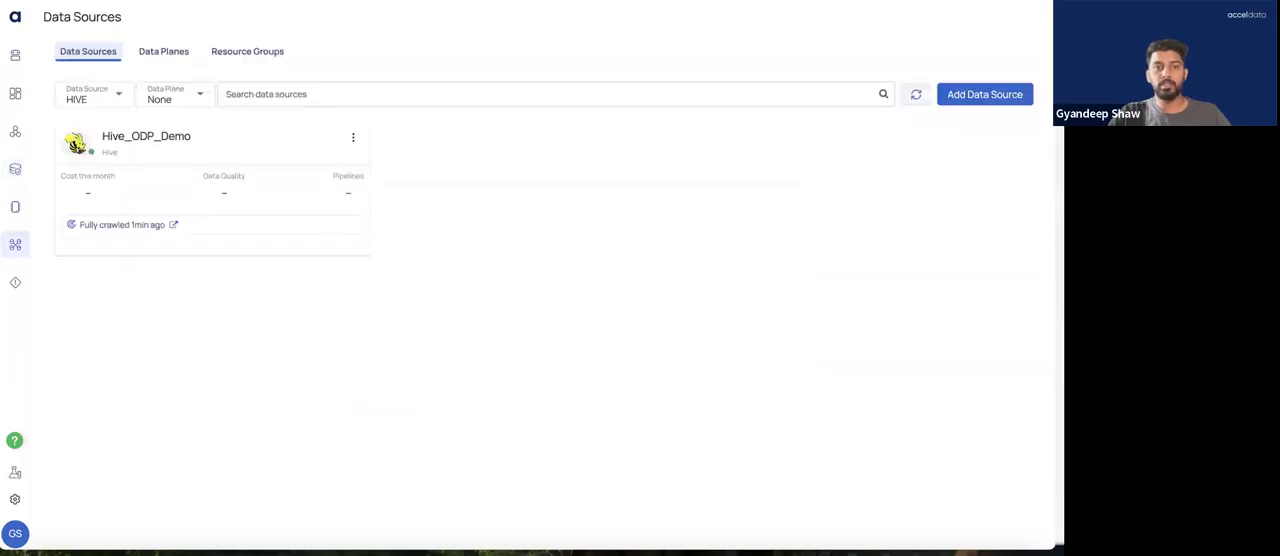
Open the table assets crawled from Hive_ODP_Demo and widen the Name column to read the full table names
left_click(146, 141)
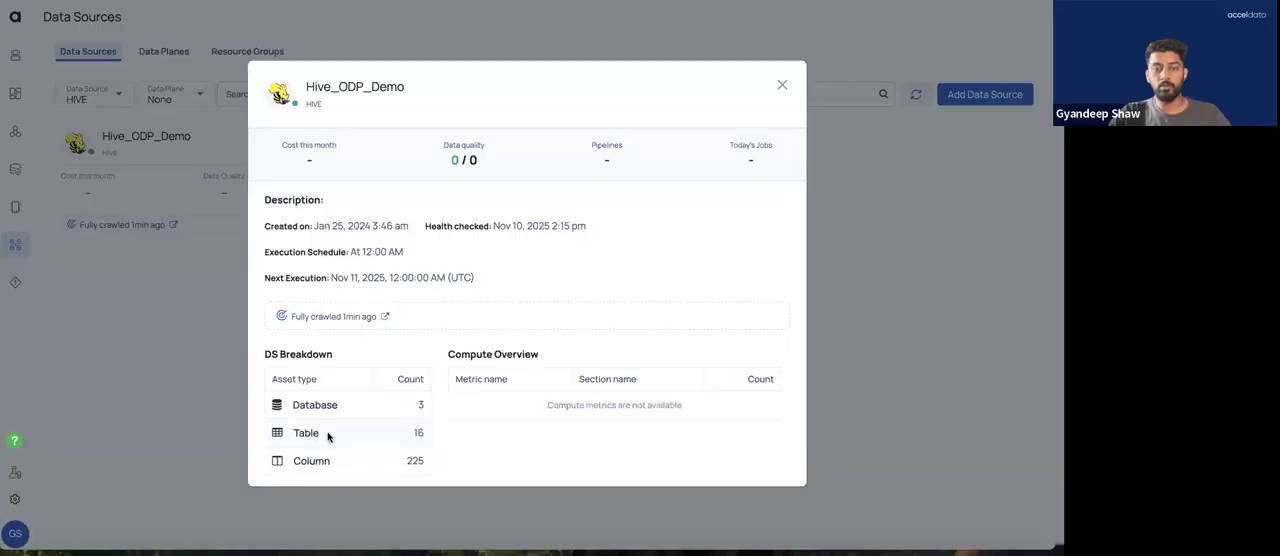
left_click(329, 437)
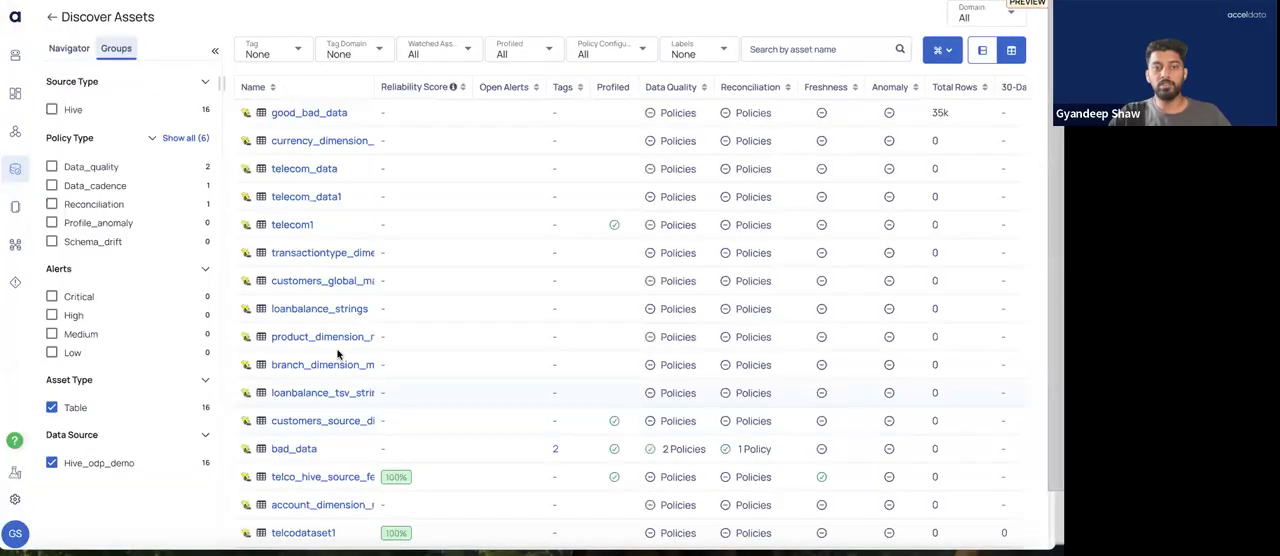
scroll(370, 305, "down", 2)
scroll(365, 319, "up", 2)
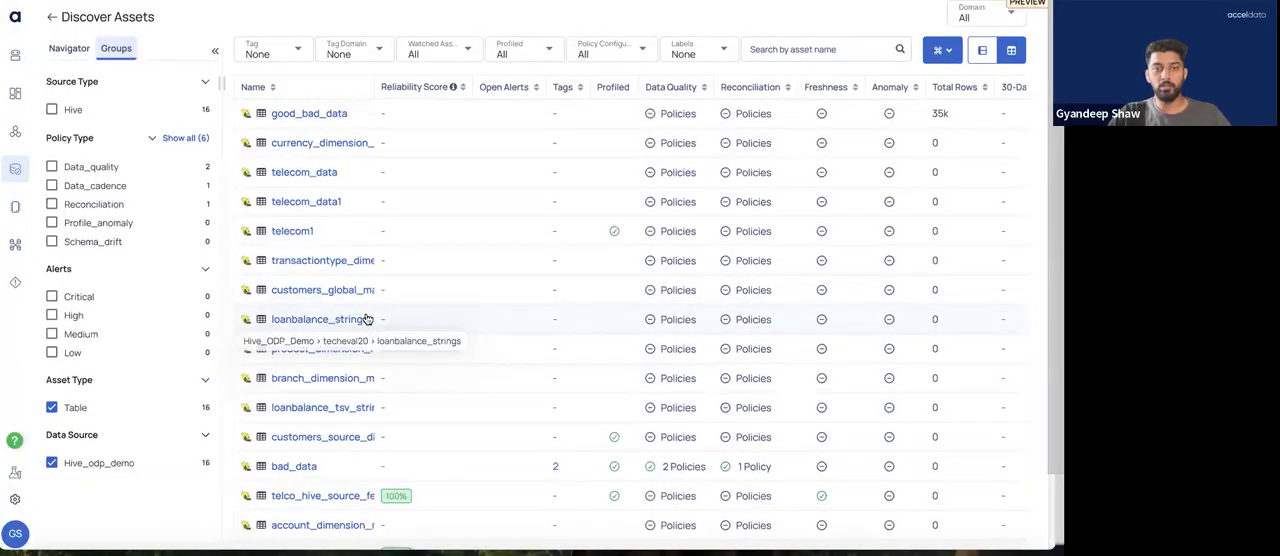
scroll(370, 160, "down", 2)
scroll(370, 150, "up", 2)
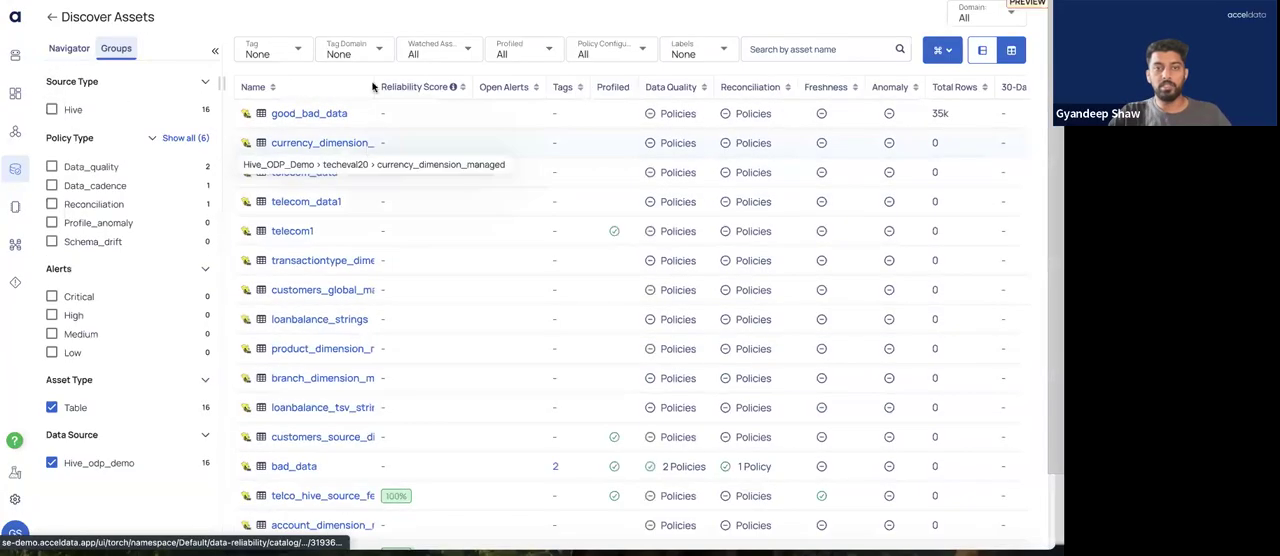
scroll(372, 90, "down", 2)
left_click_drag(372, 24, 503, 28)
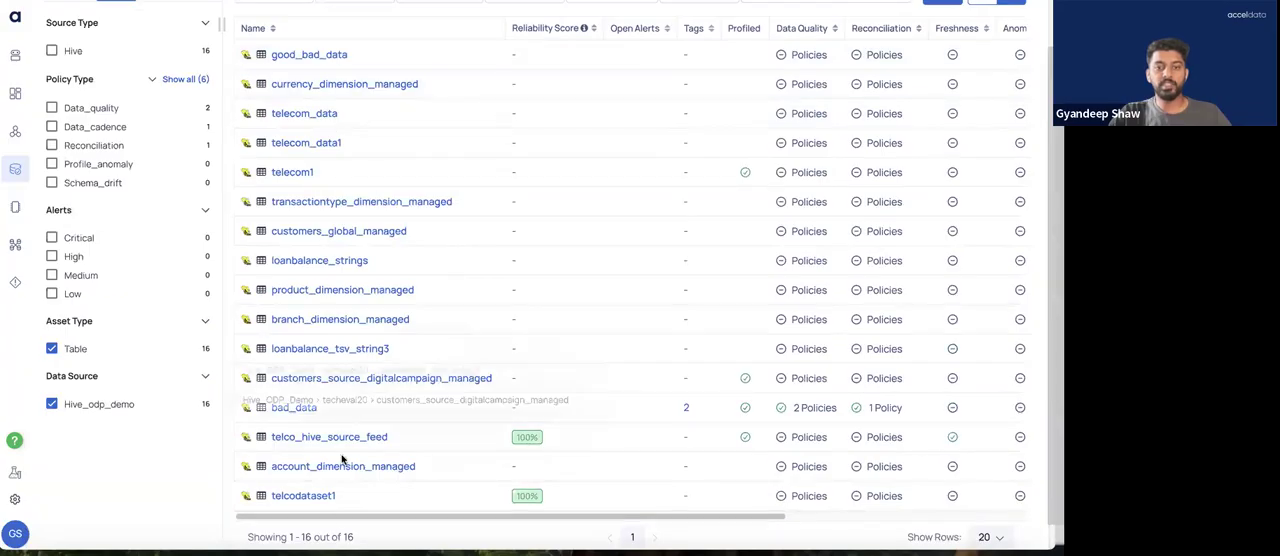
scroll(346, 286, "up", 1)
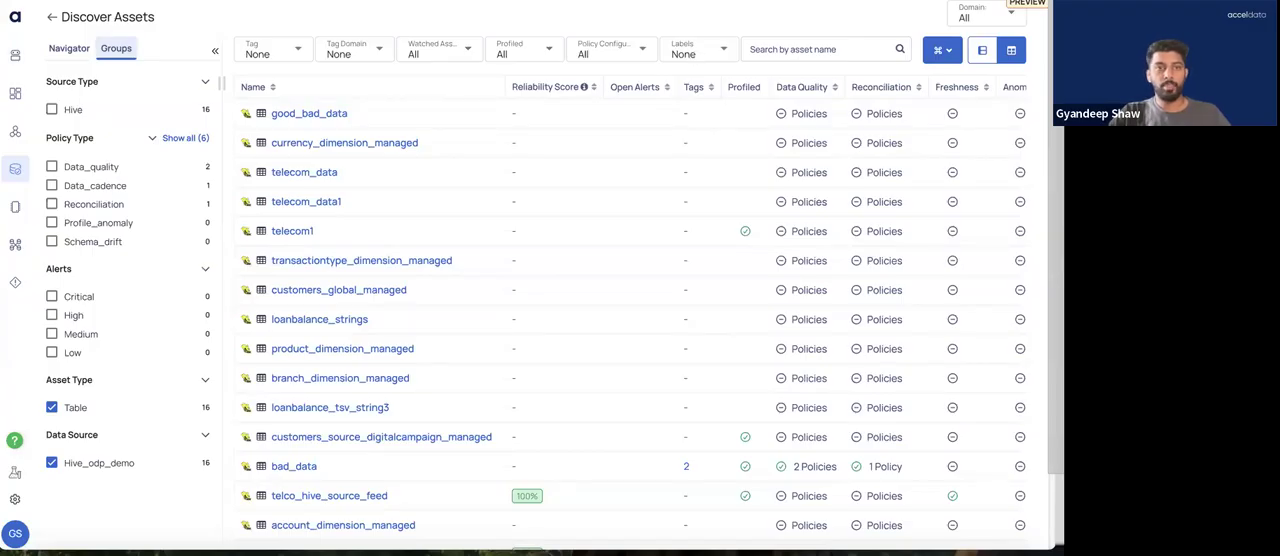
Switch to the presentation slide giving a quick overview of connecting Hive to ADOC
key("super+Tab")
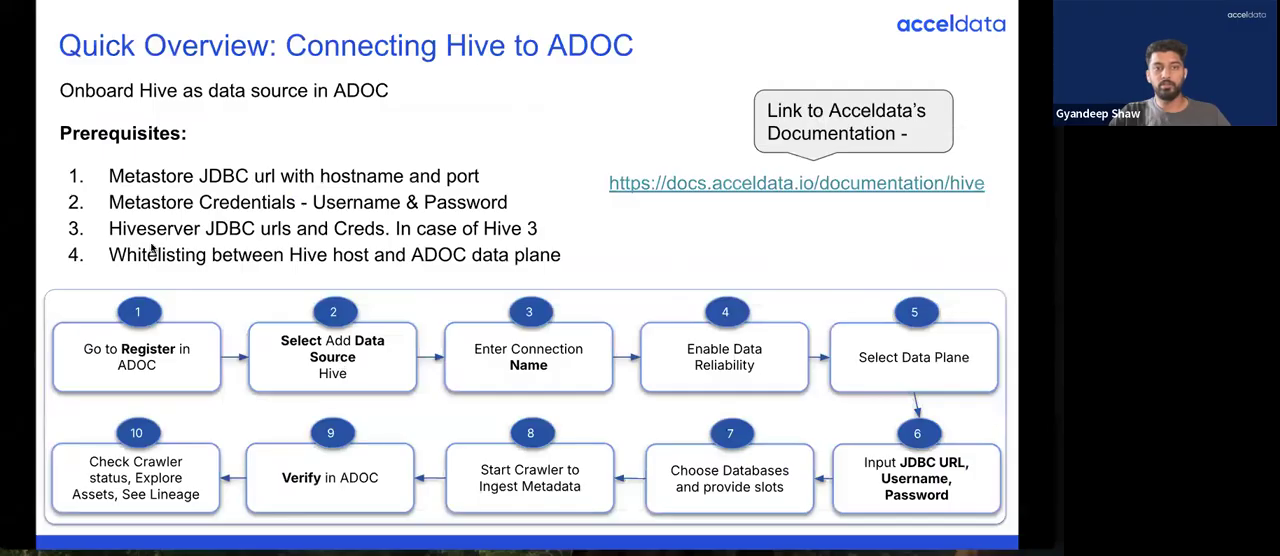